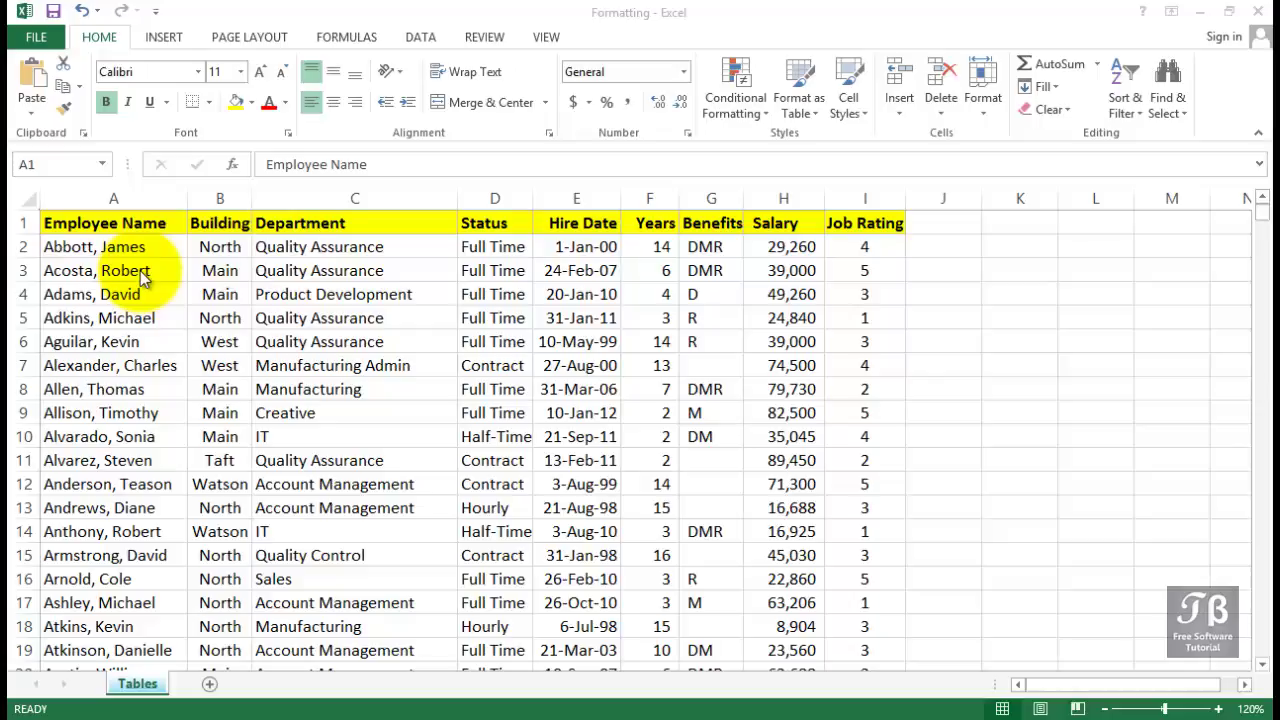
# Convert the employee data in A1:I742 into a table that has headers
pyautogui.click(290, 240)
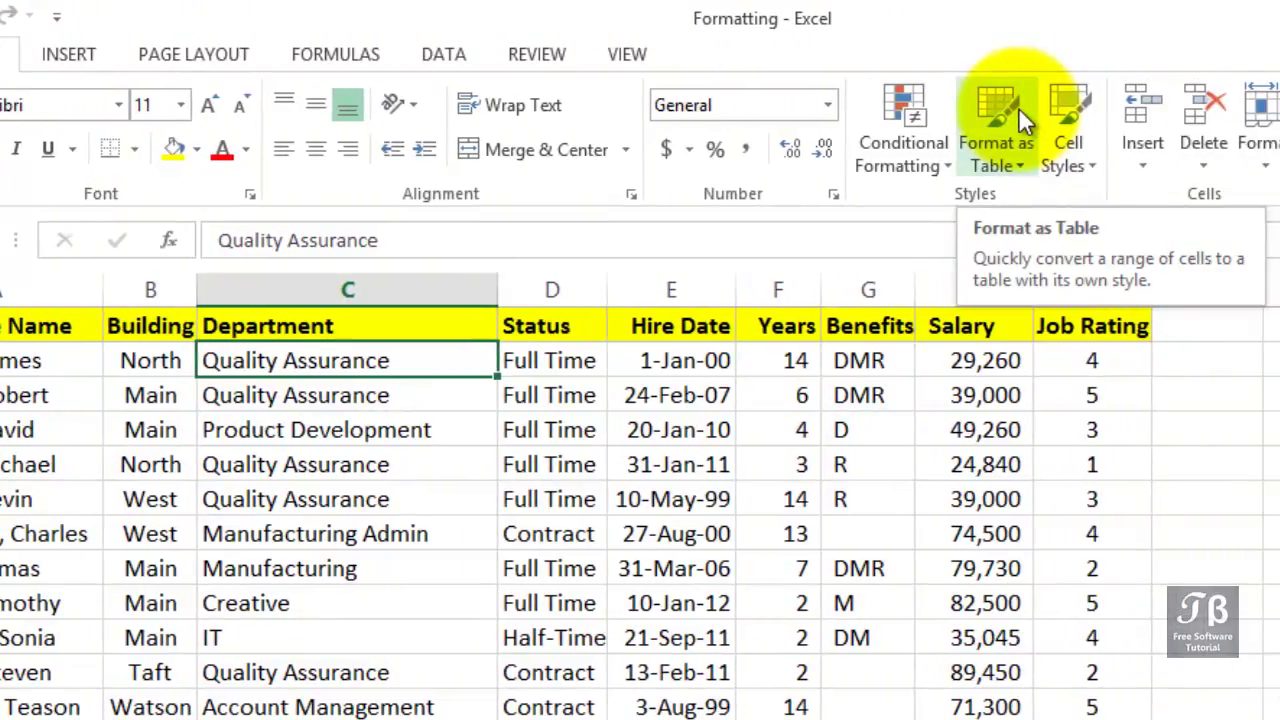
pyautogui.click(69, 54)
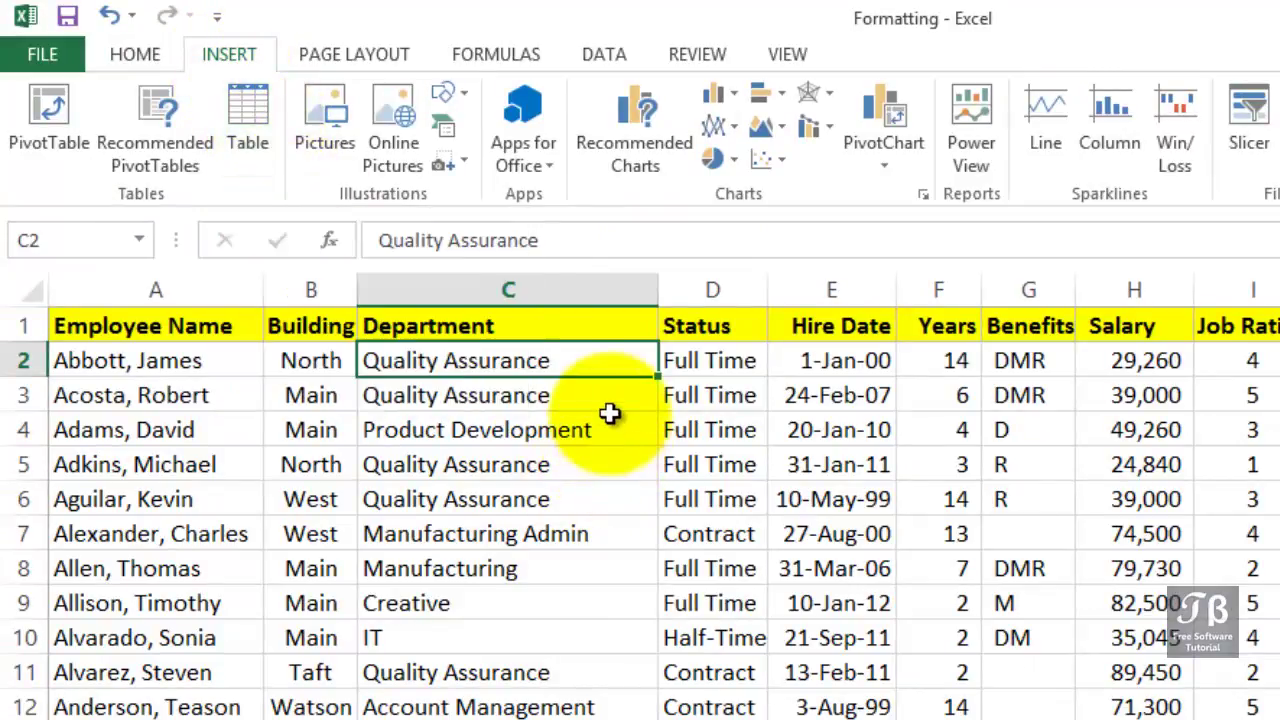
pyautogui.click(823, 460)
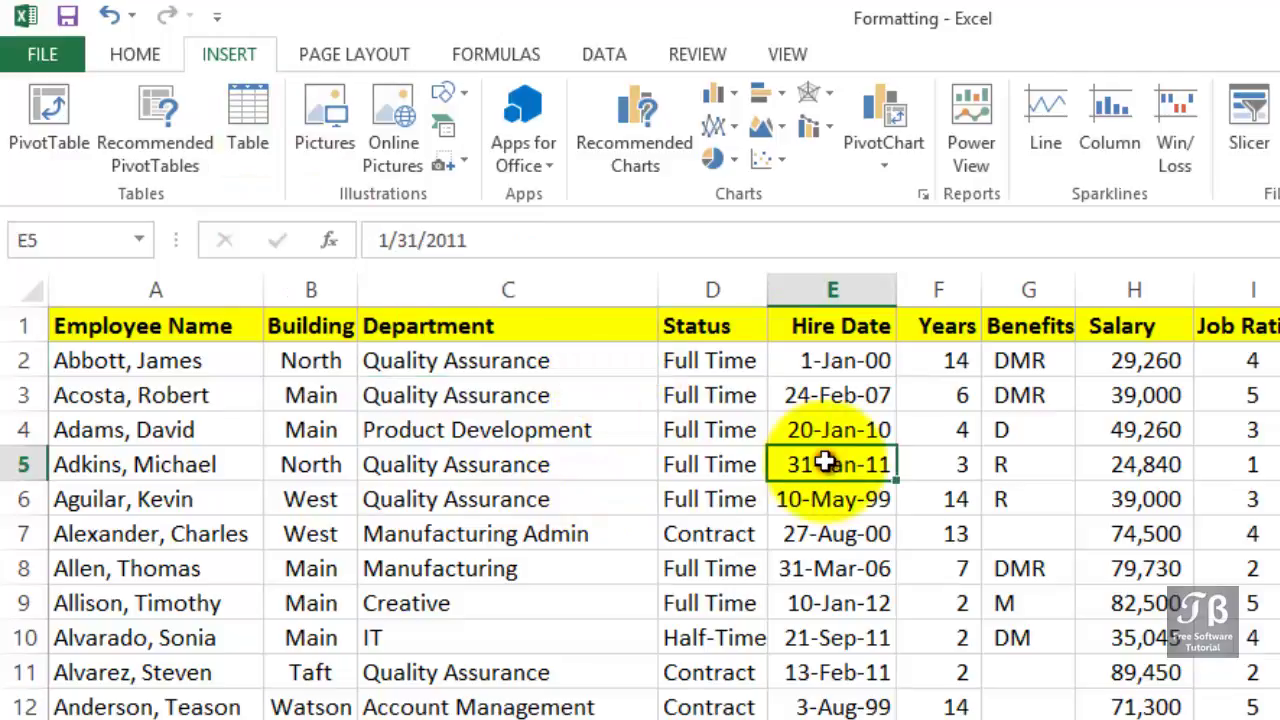
pyautogui.click(716, 436)
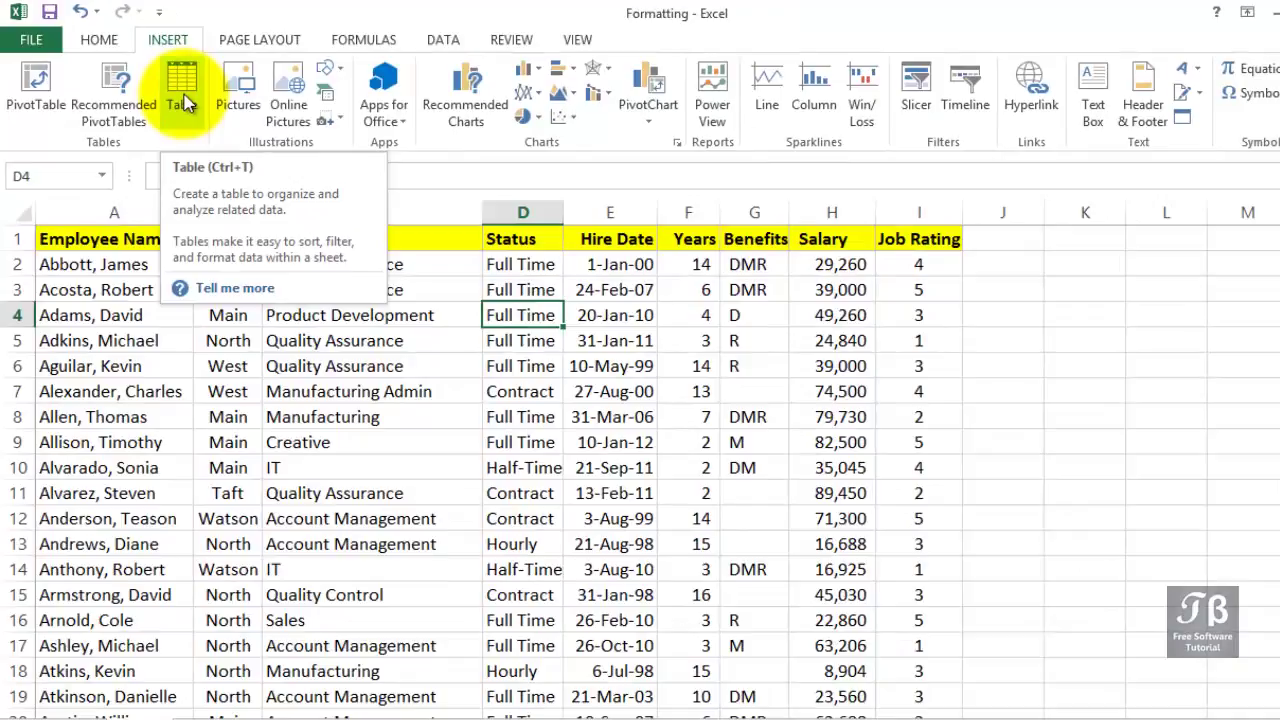
pyautogui.click(183, 100)
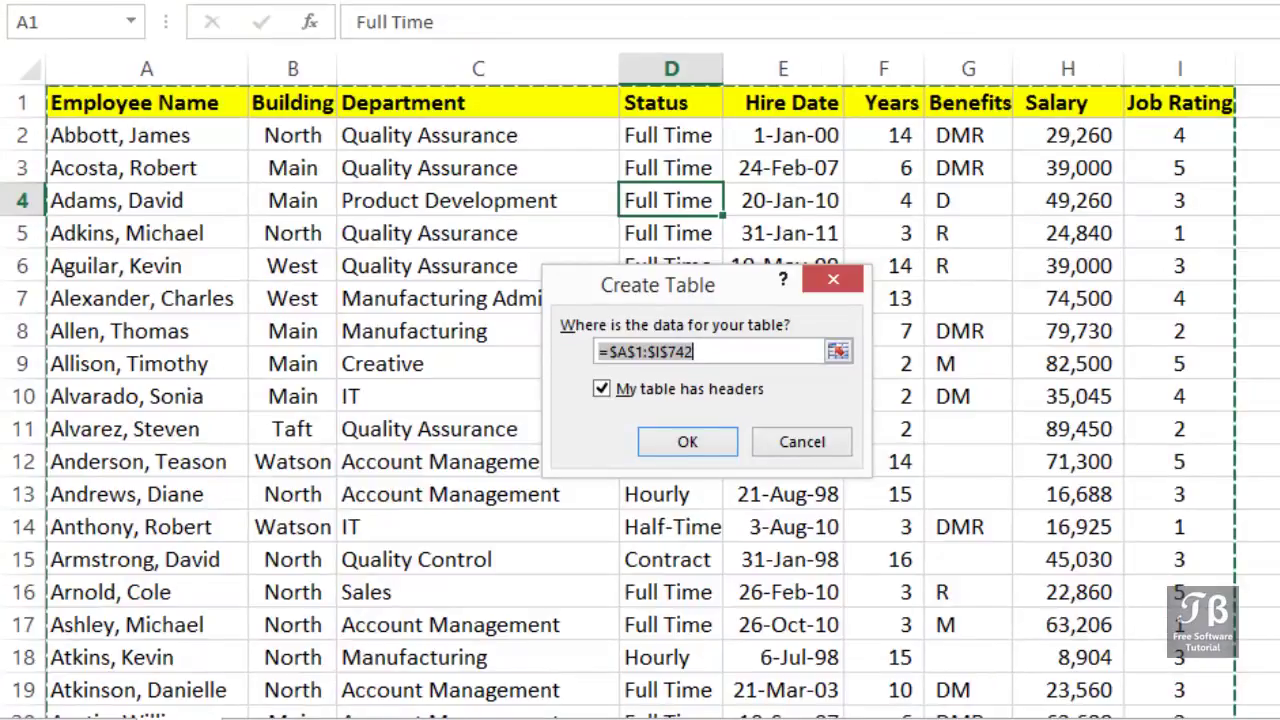
pyautogui.click(707, 351)
pyautogui.doubleClick(720, 351)
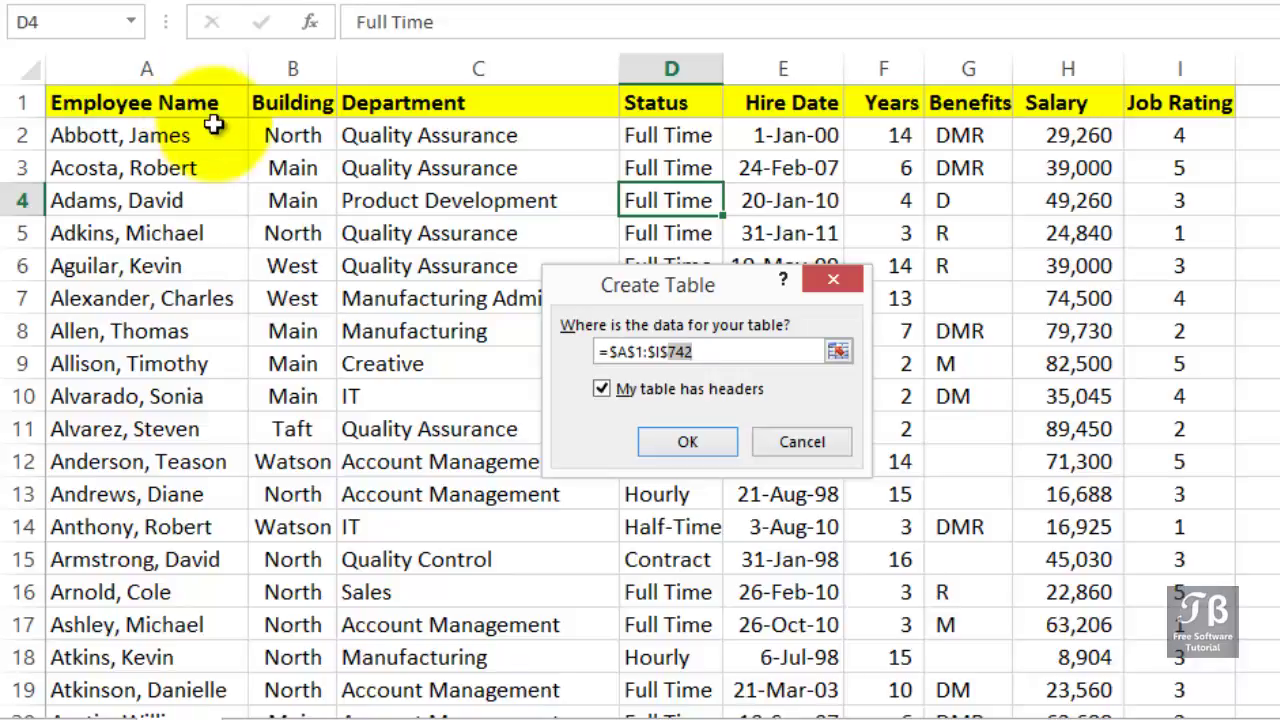
pyautogui.click(668, 441)
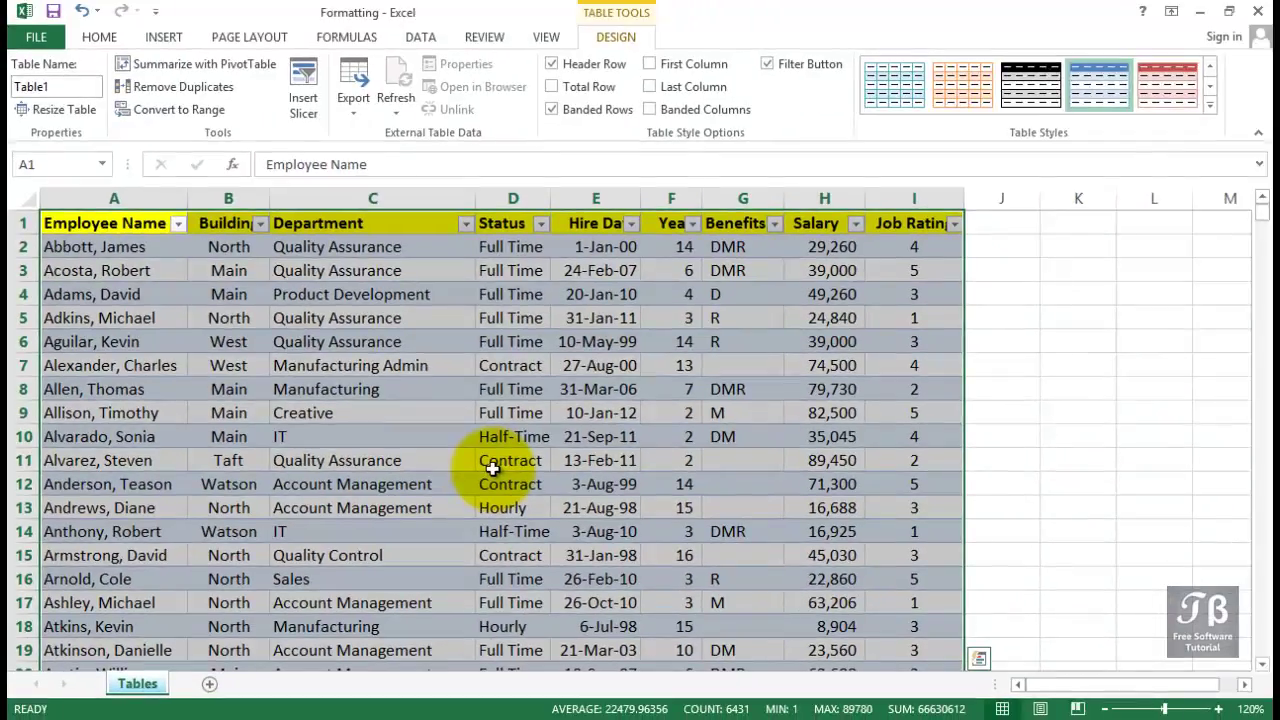
# Apply the light table style with black gridlines and gray banding to the employee table
pyautogui.click(492, 466)
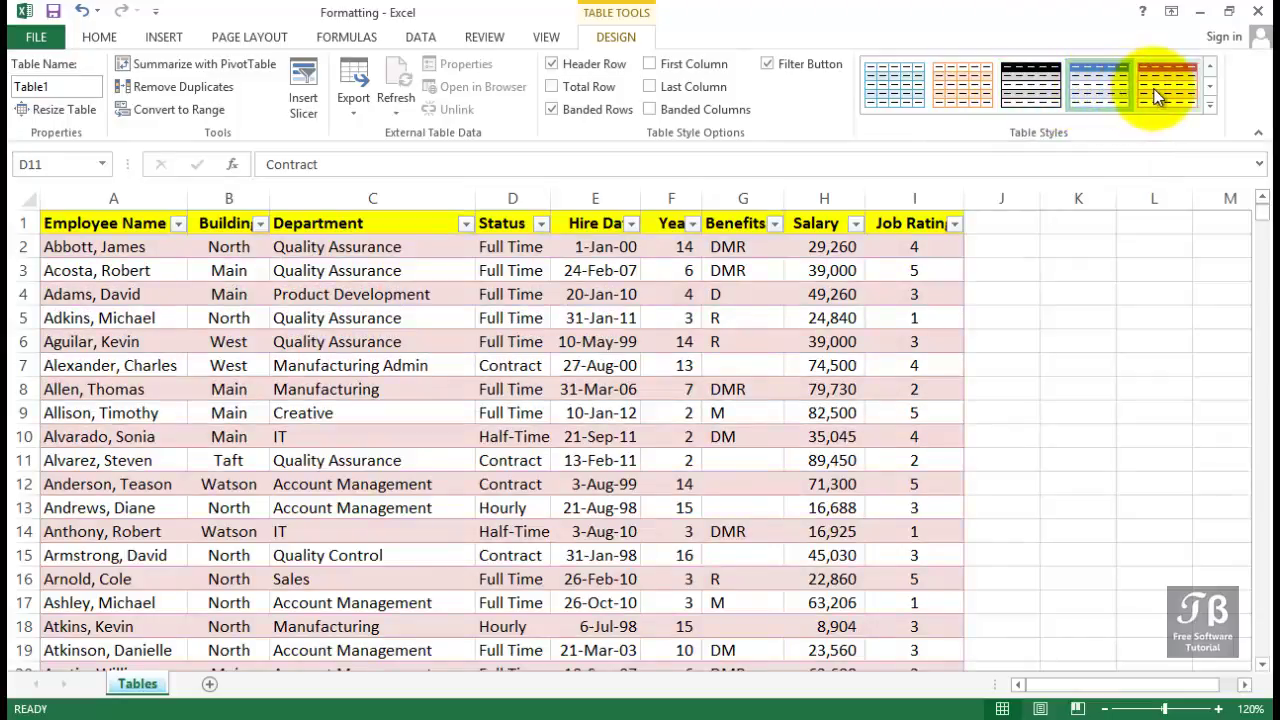
pyautogui.click(1209, 88)
pyautogui.click(1210, 101)
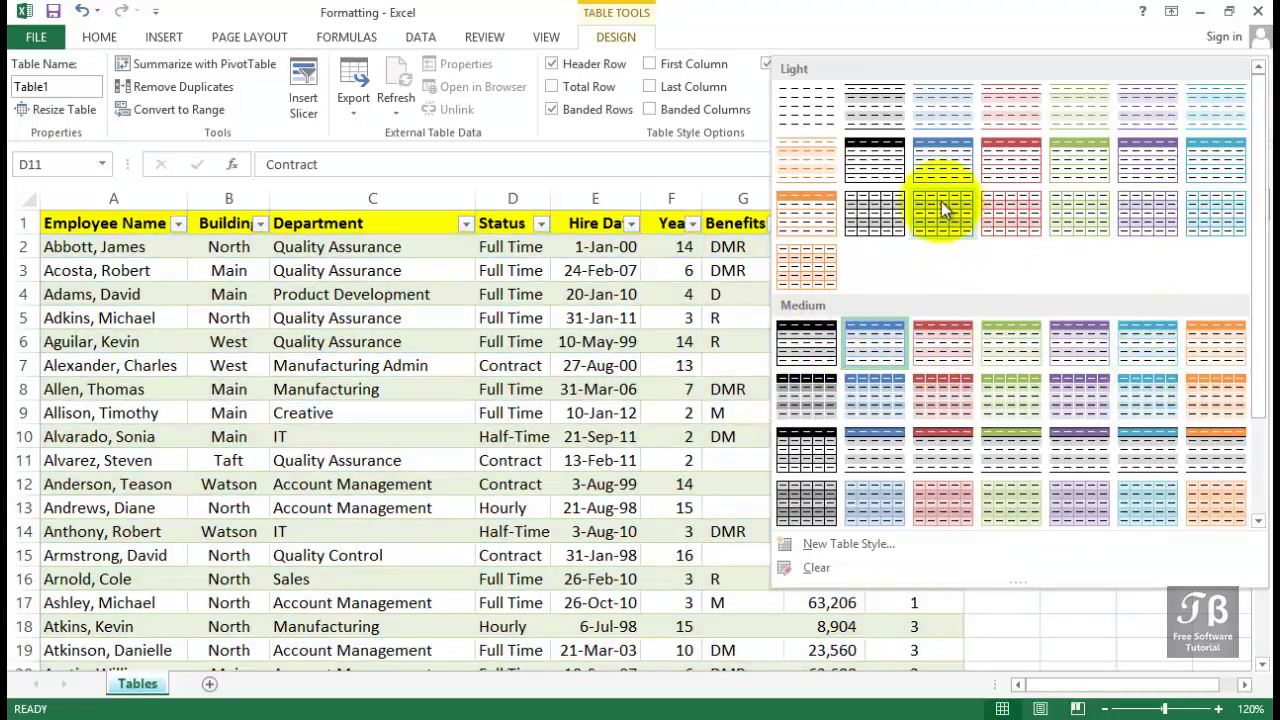
pyautogui.click(880, 212)
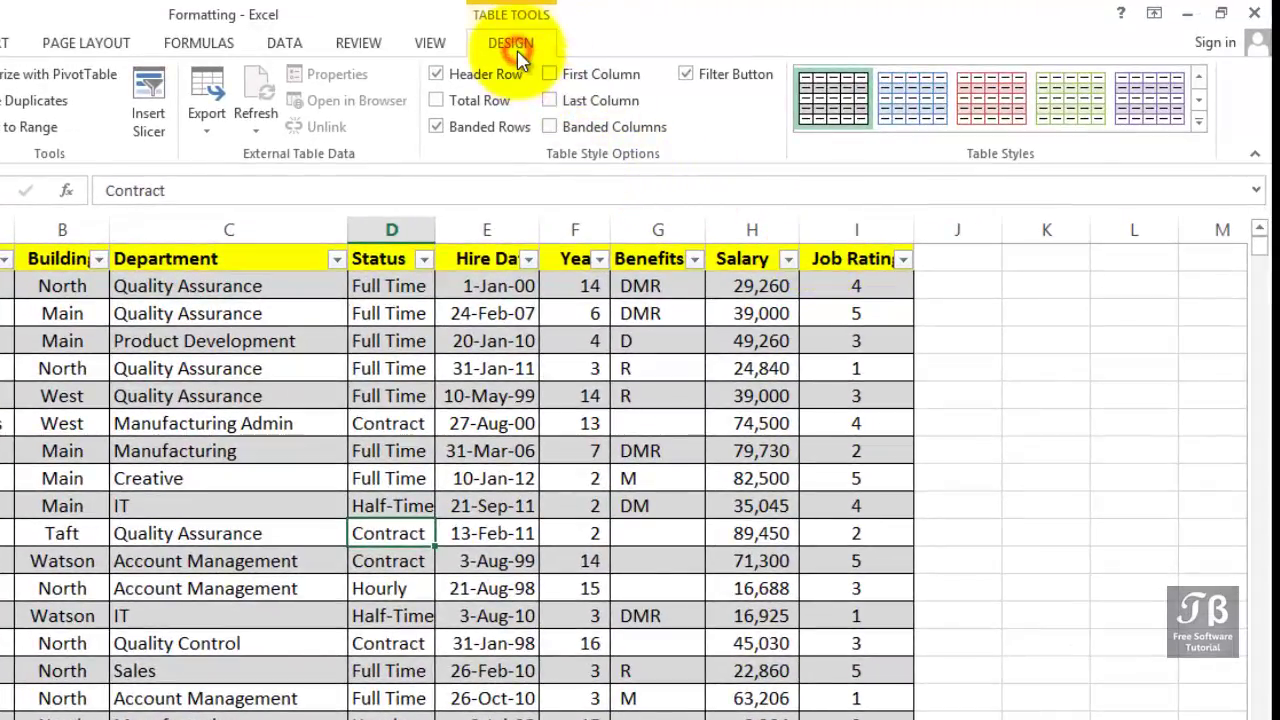
# Turn off banded rows and turn on banded columns for the employee table
pyautogui.click(630, 368)
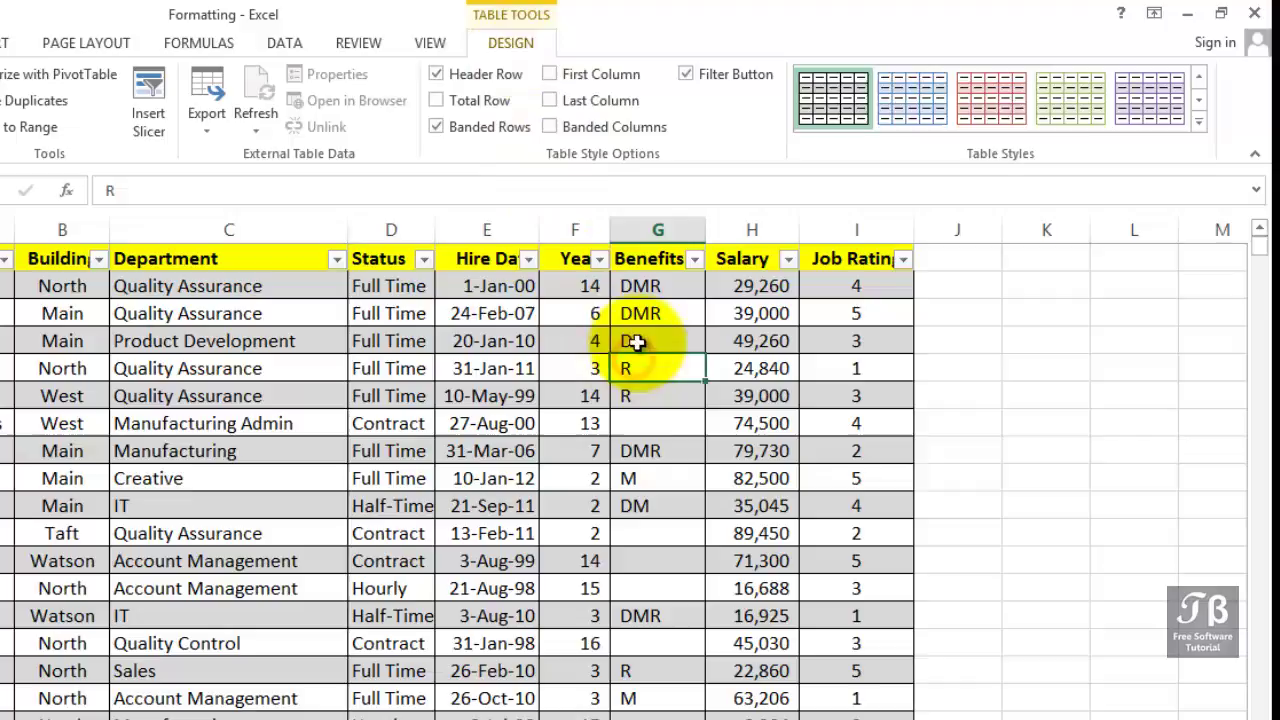
pyautogui.click(1016, 334)
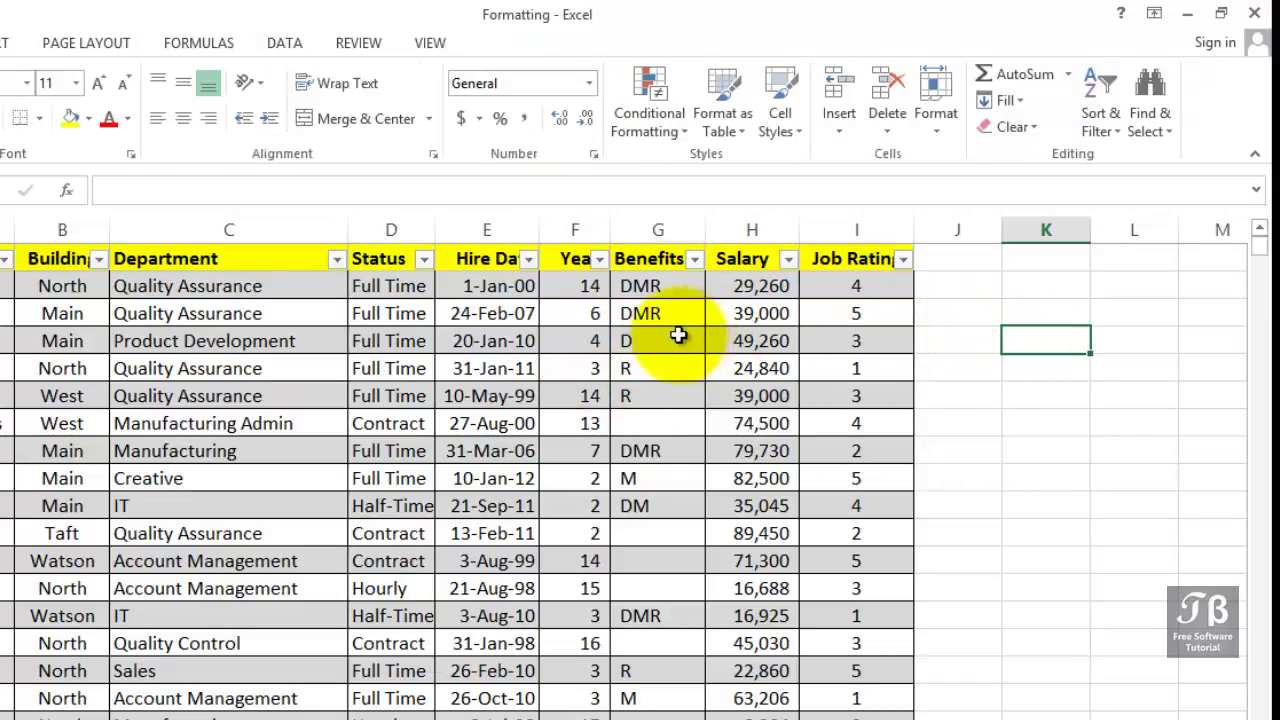
pyautogui.click(598, 336)
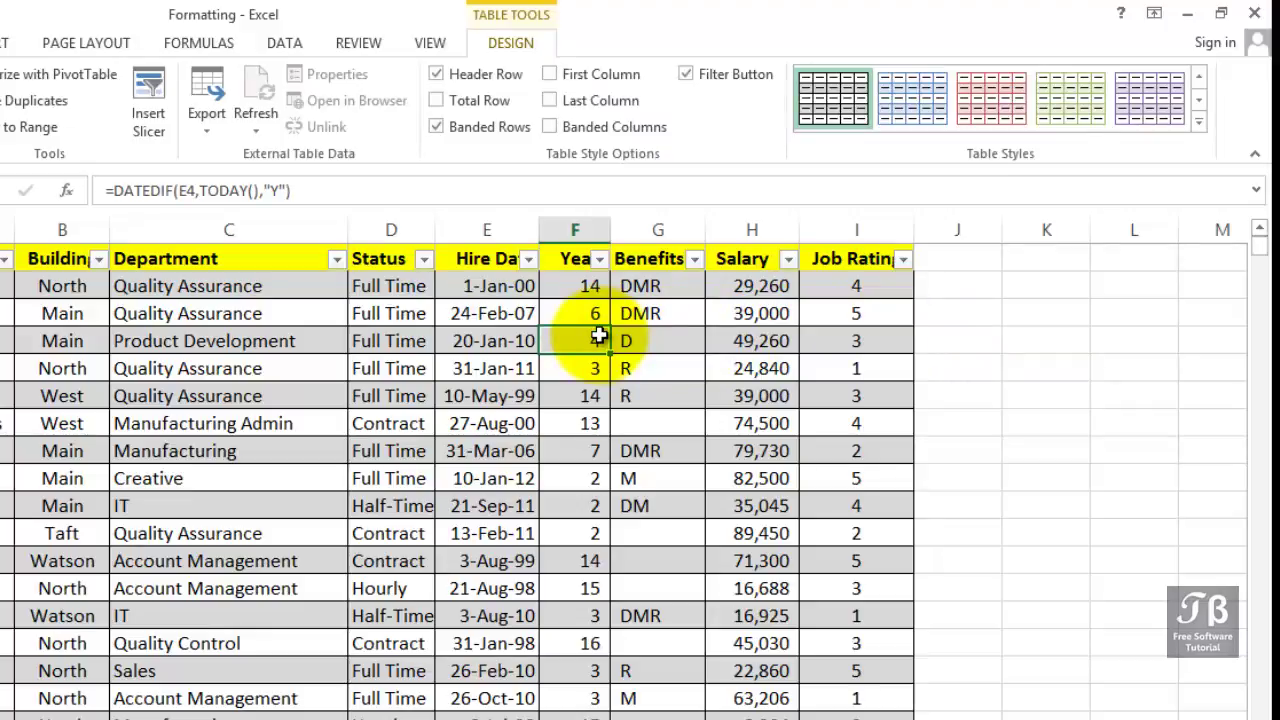
pyautogui.click(492, 140)
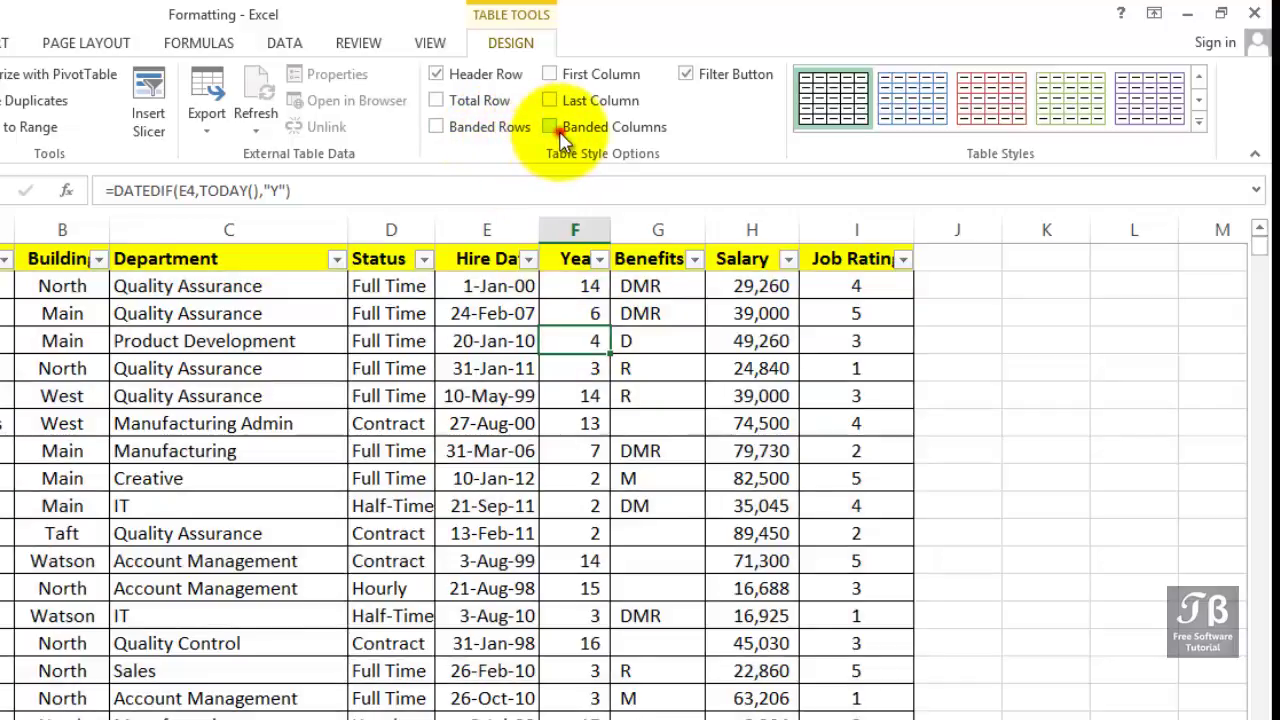
pyautogui.click(561, 140)
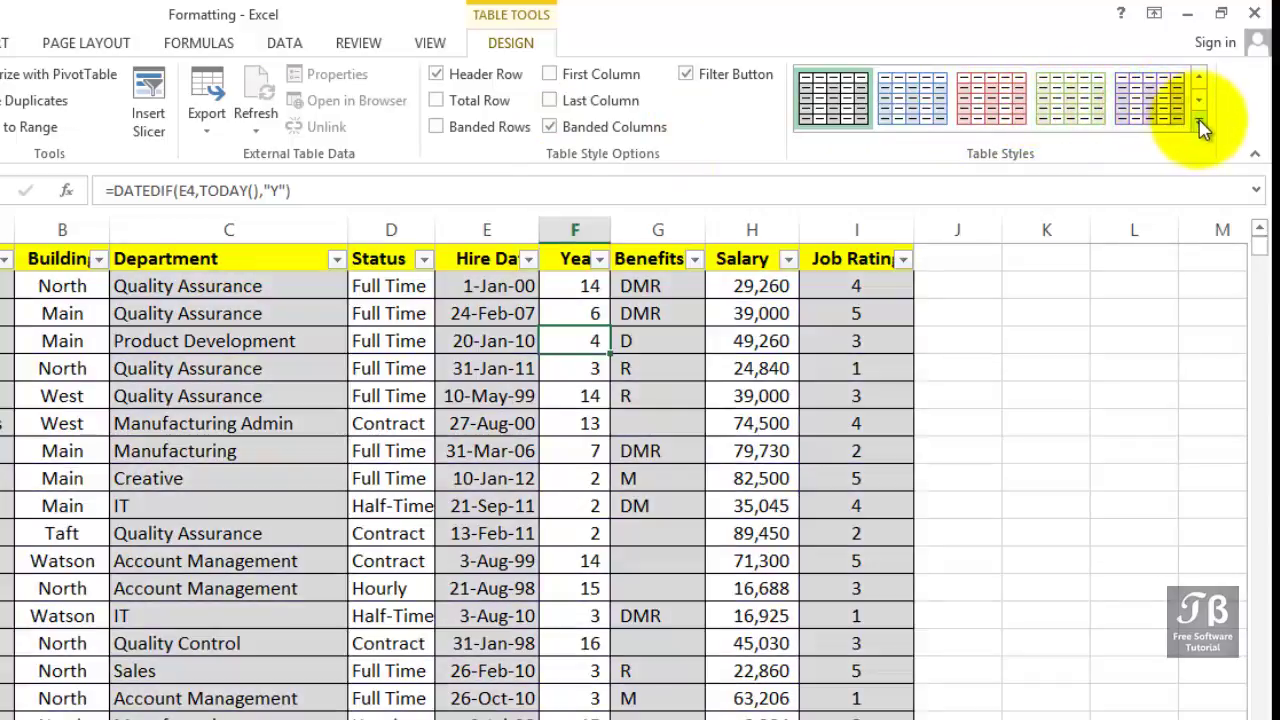
# Apply the orange gridded light table style and switch the table's shading from banded columns to banded rows
pyautogui.click(1199, 102)
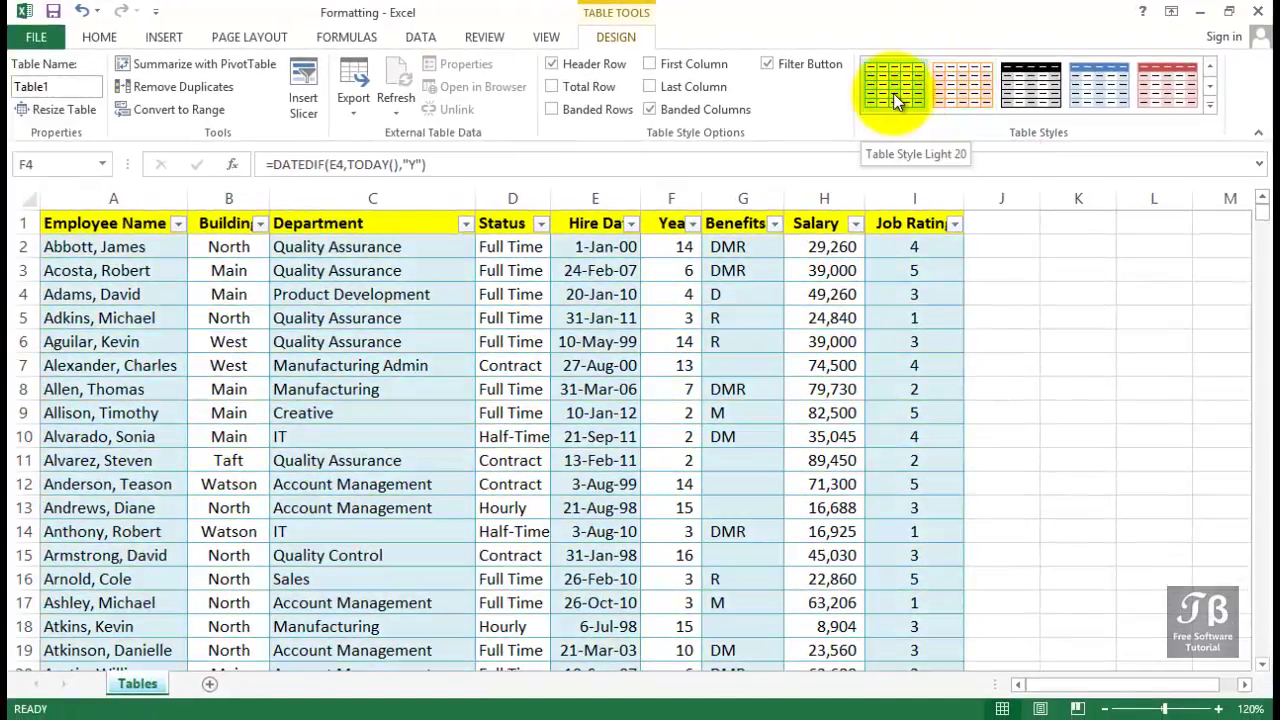
pyautogui.click(956, 89)
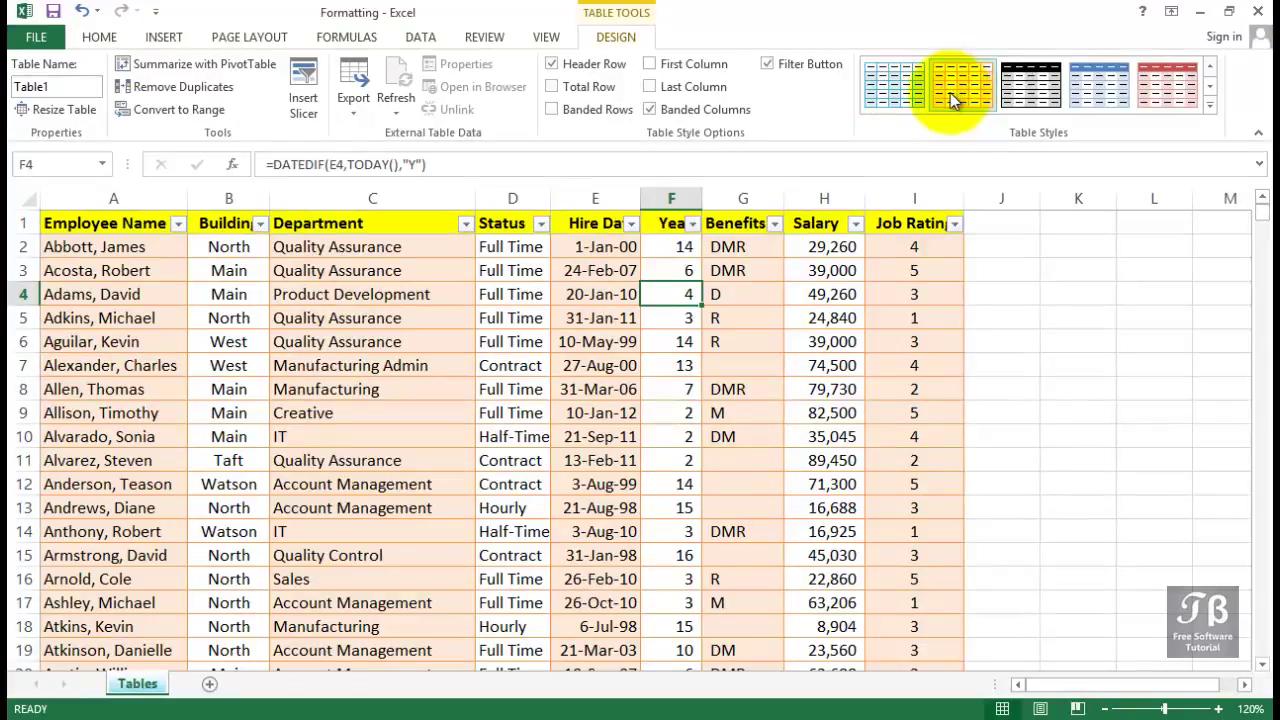
pyautogui.click(598, 109)
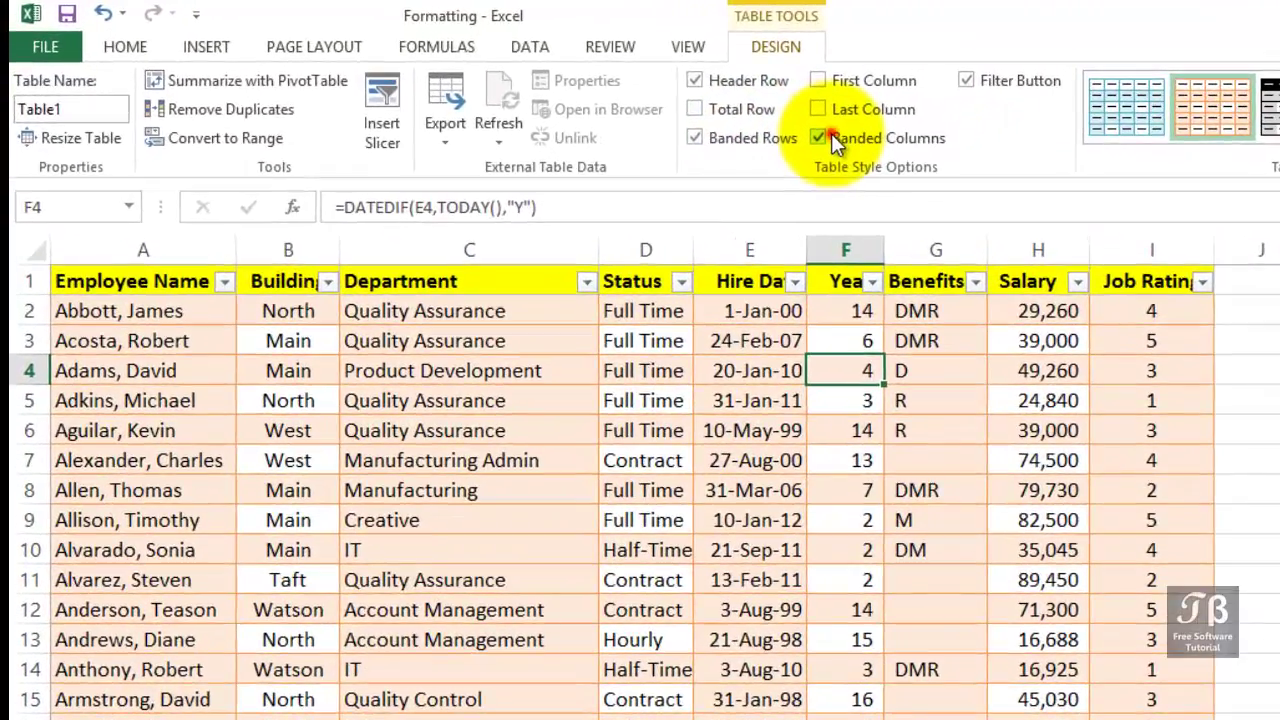
pyautogui.click(831, 133)
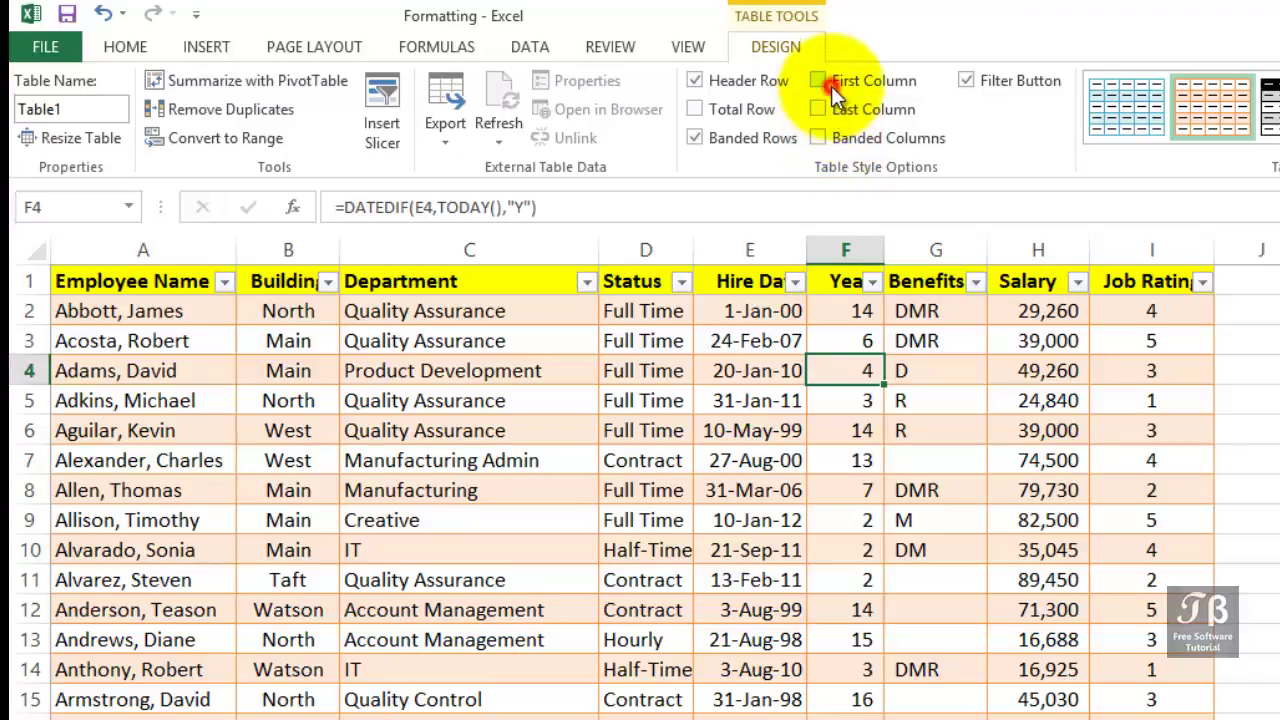
# Turn on special formatting for the table's first and last columns and hide the header filter buttons
pyautogui.click(831, 86)
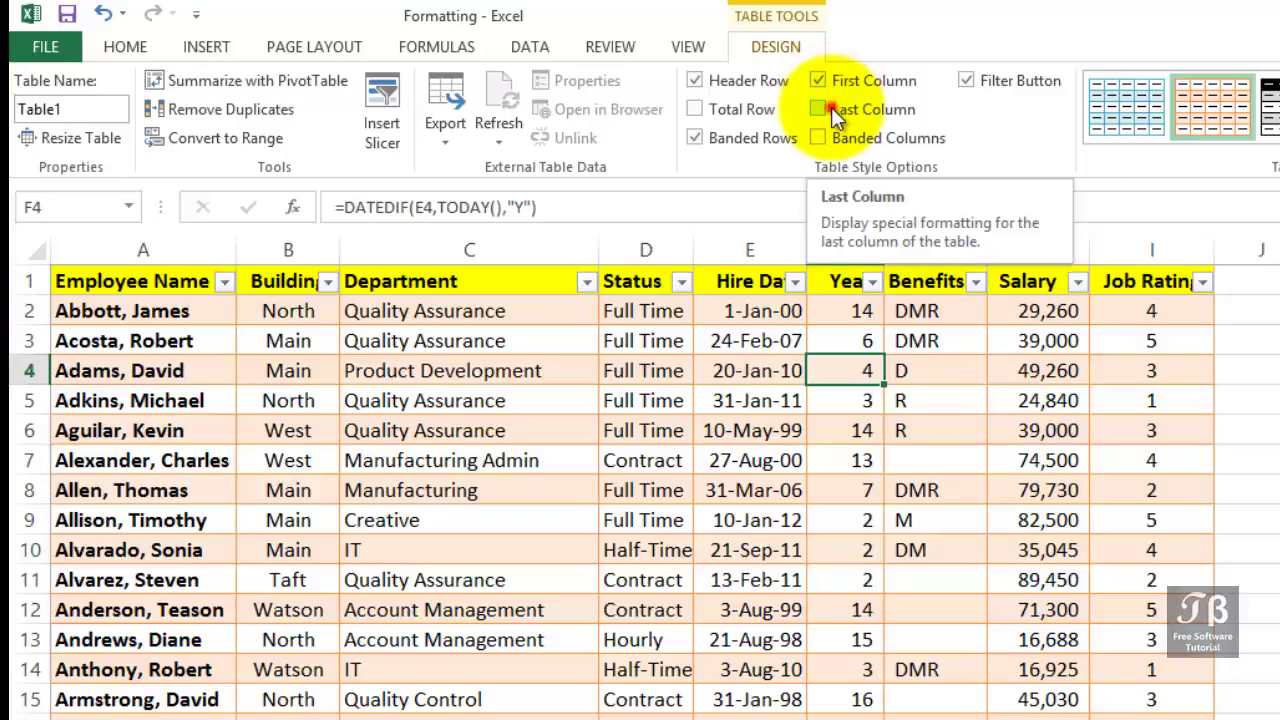
pyautogui.click(831, 107)
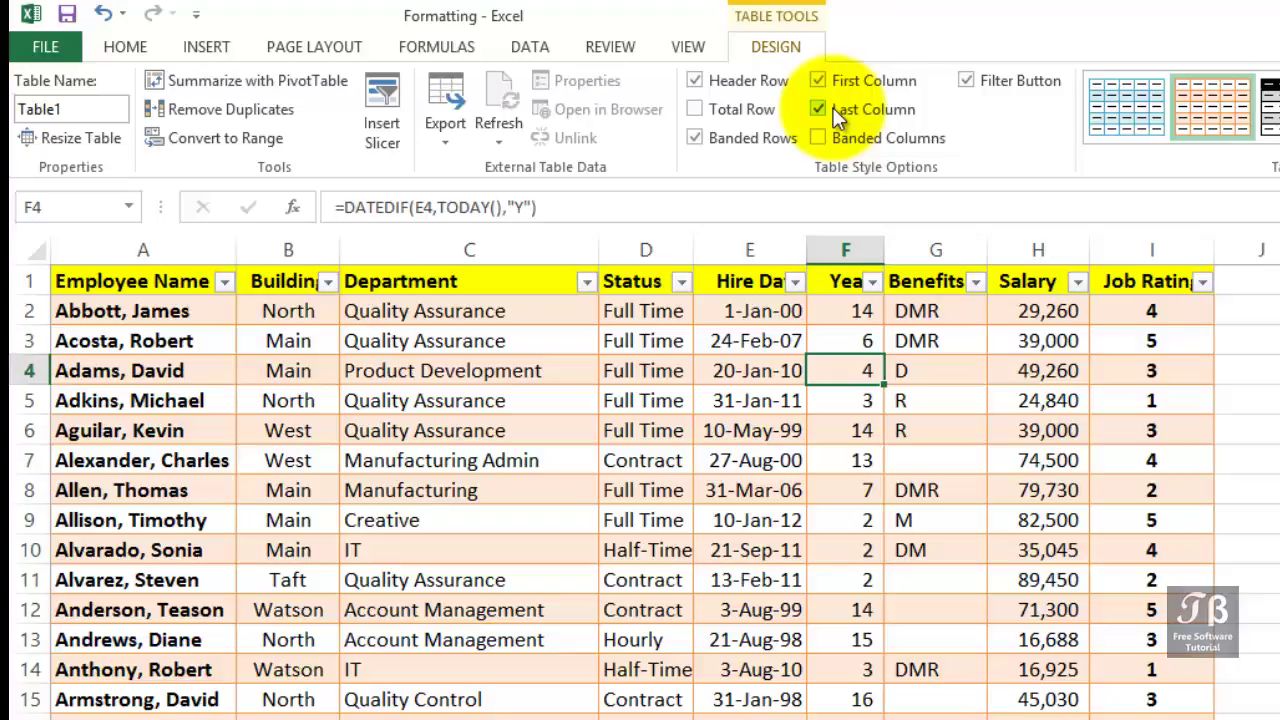
pyautogui.click(975, 283)
pyautogui.click(973, 281)
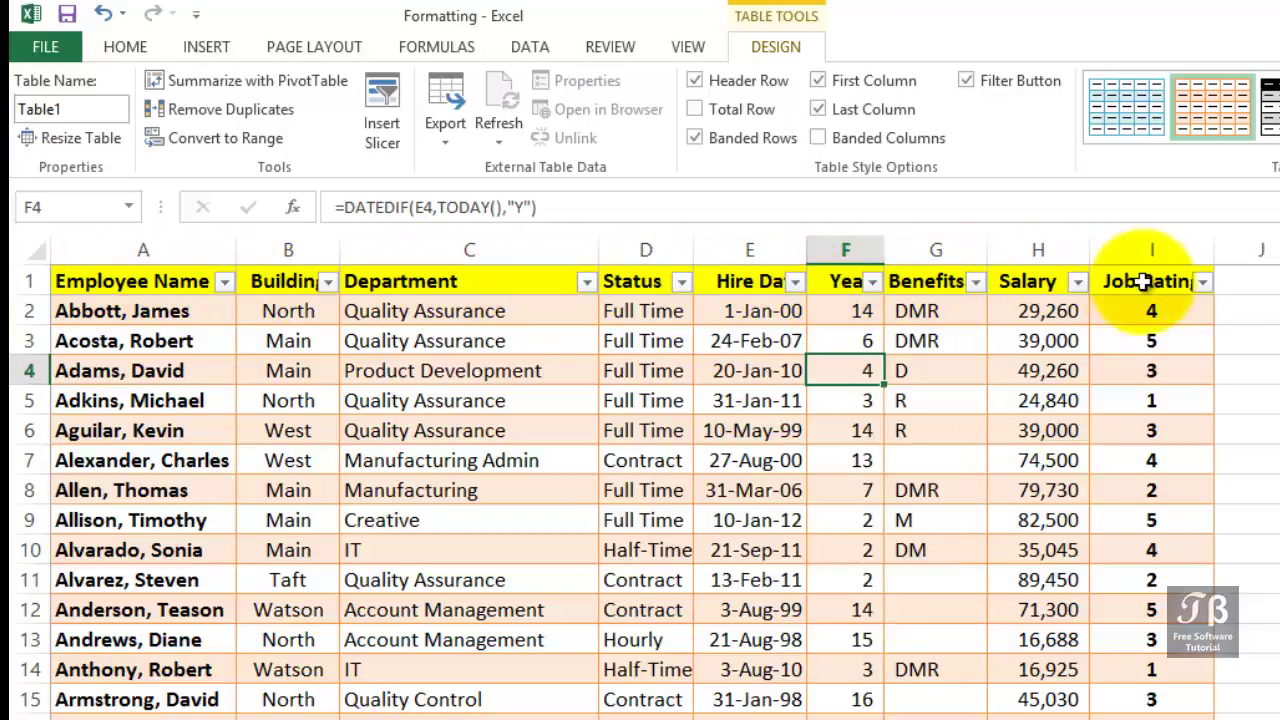
pyautogui.click(973, 85)
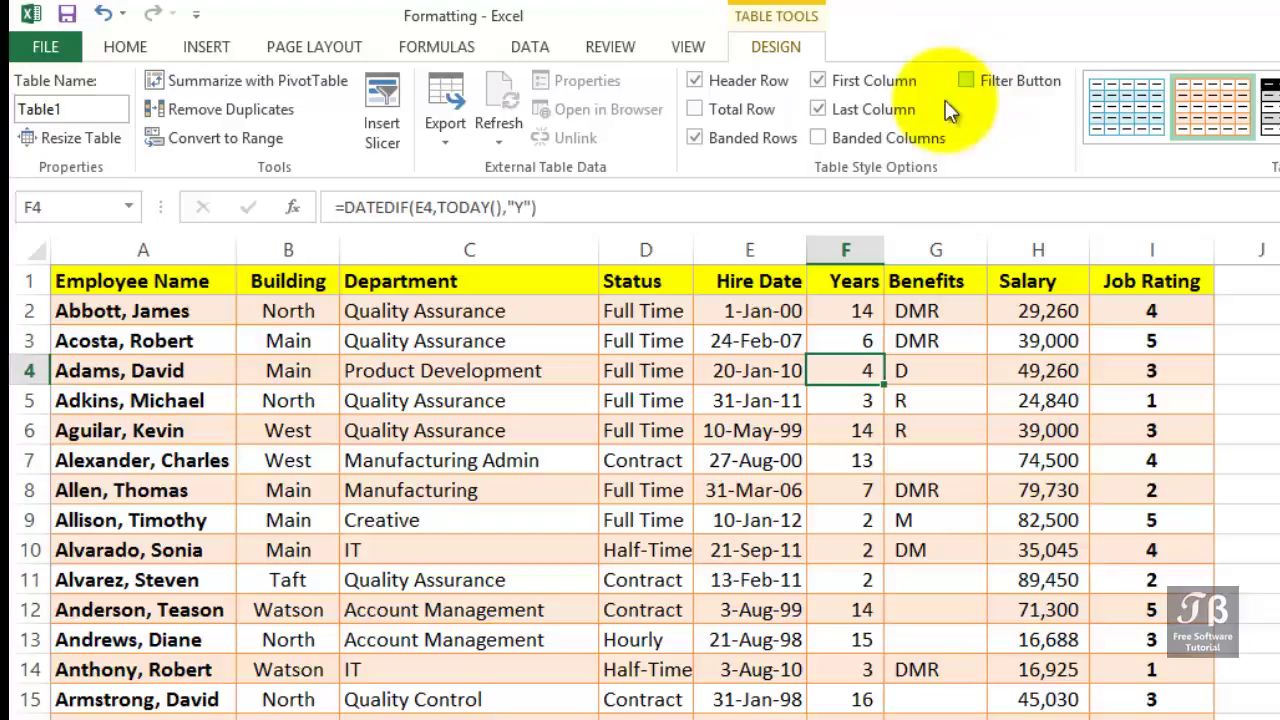
# Examine how the table's column headings are displayed while moving down through the records and back to the first row
pyautogui.click(820, 440)
pyautogui.scroll(-2, 812, 443)
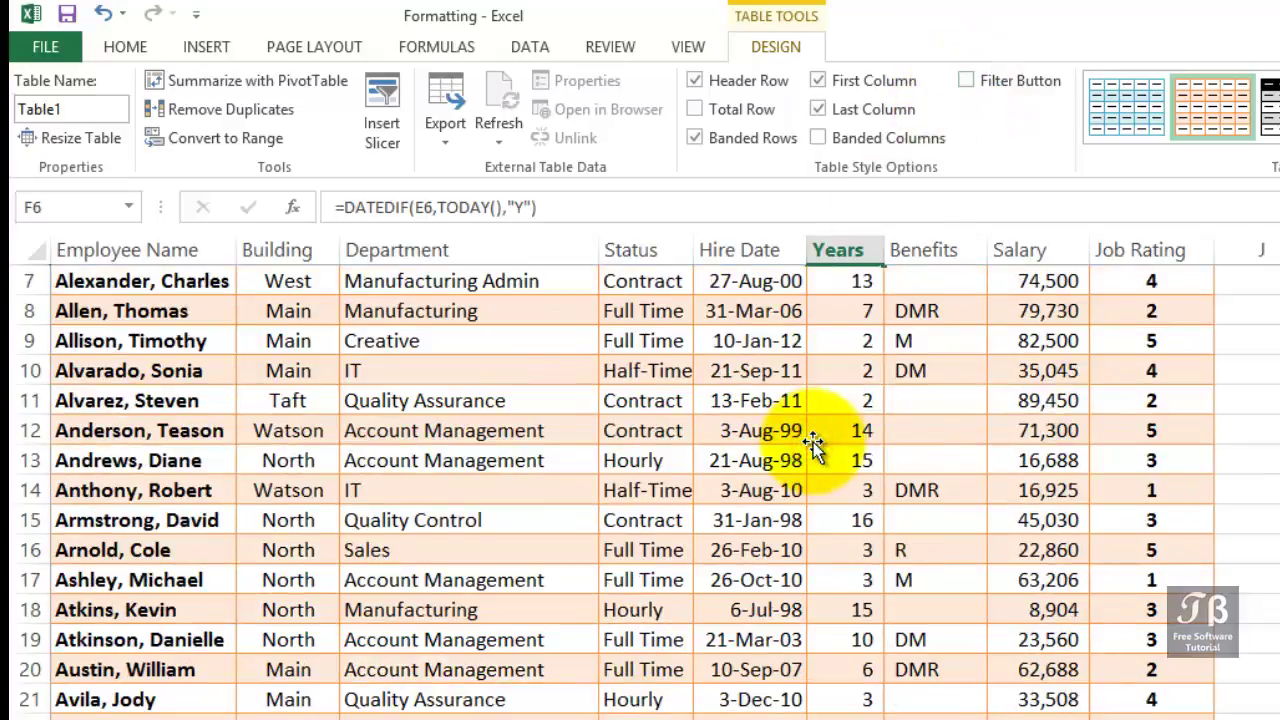
pyautogui.scroll(2, 812, 443)
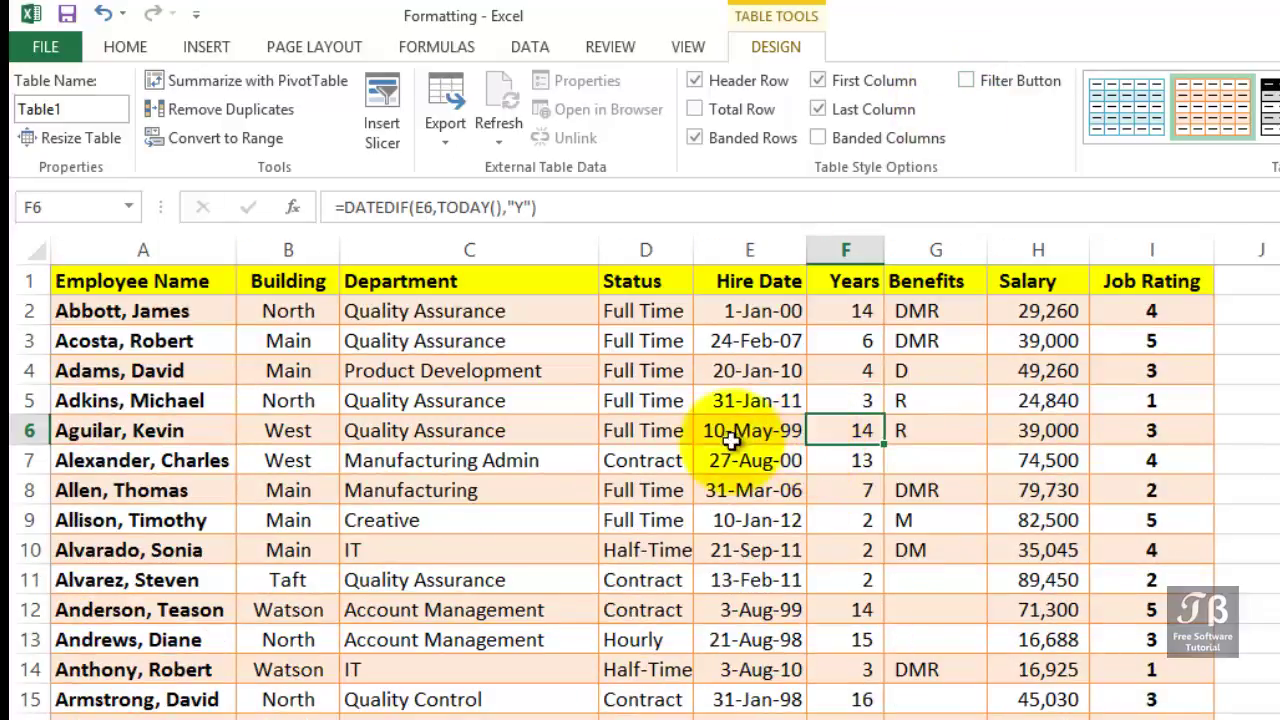
pyautogui.click(38, 278)
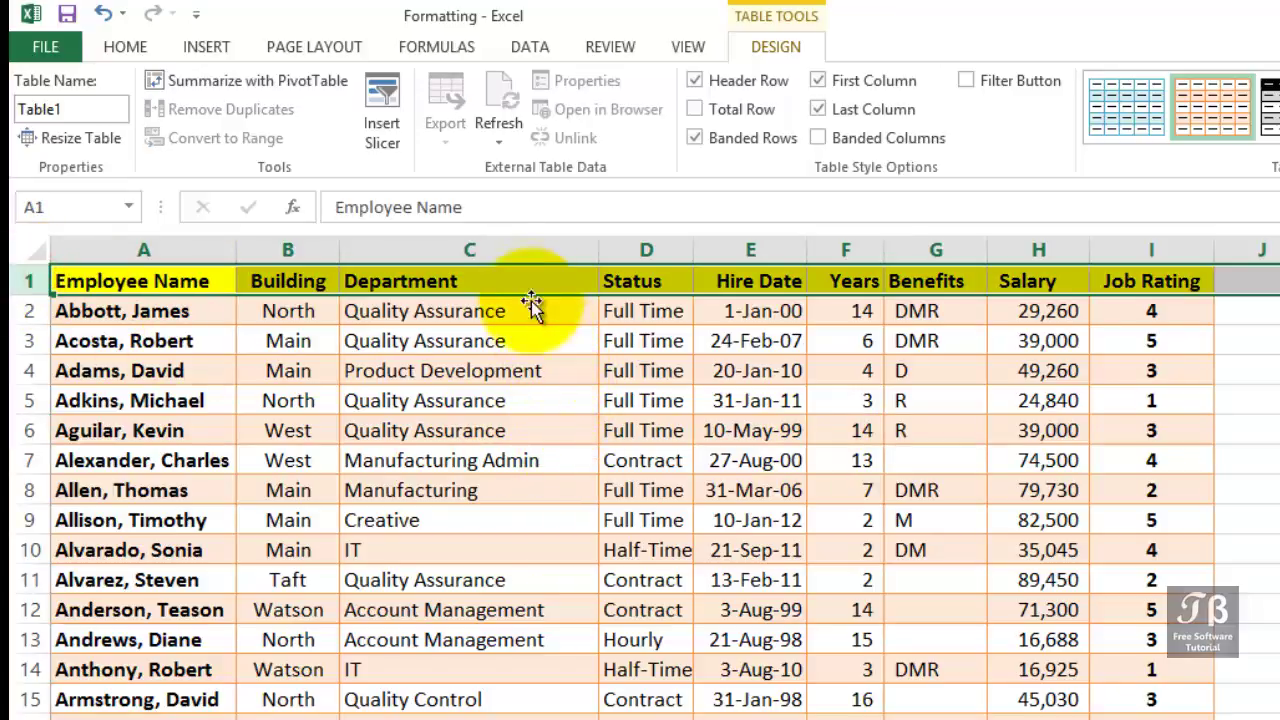
pyautogui.scroll(-1, 521, 344)
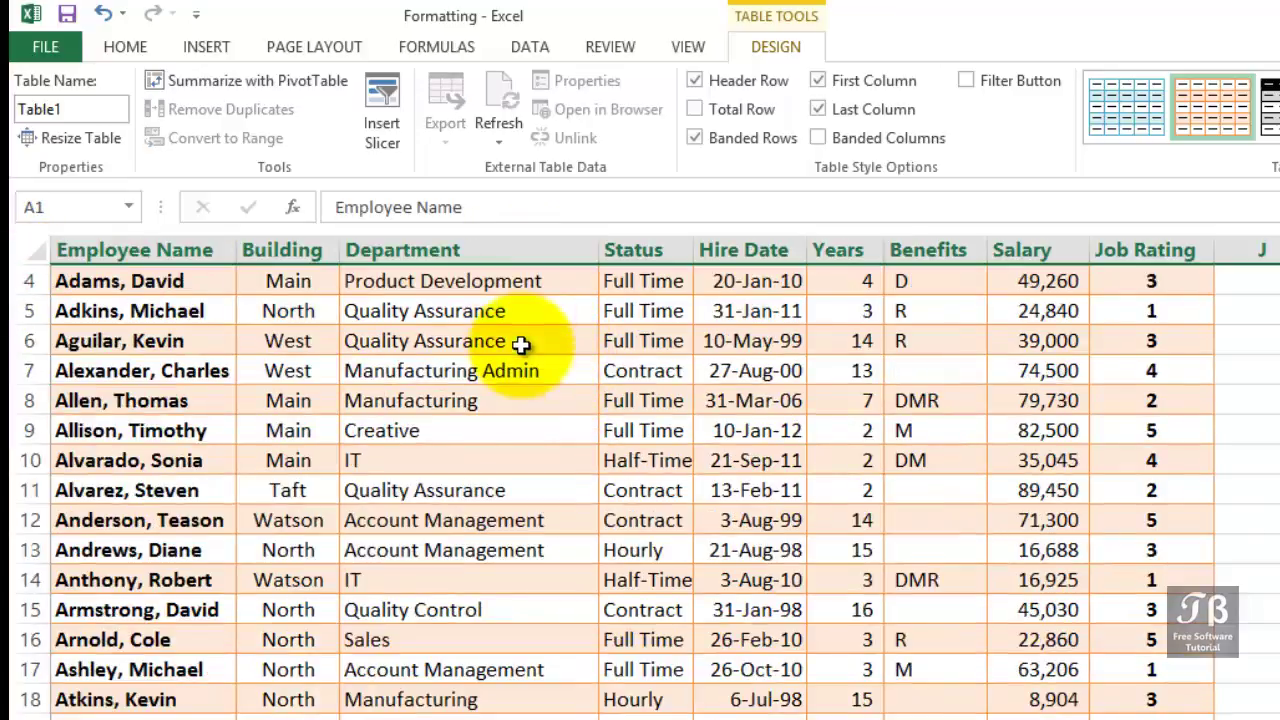
pyautogui.scroll(-3, 521, 344)
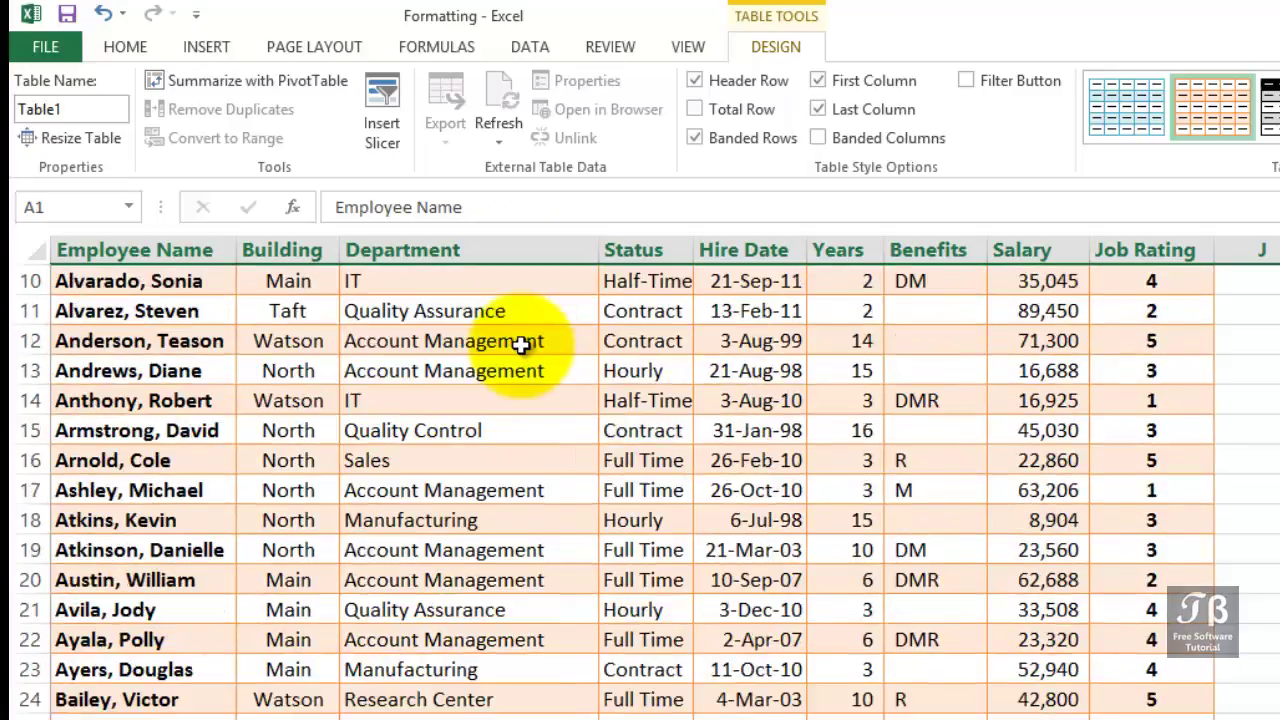
pyautogui.scroll(-5, 521, 344)
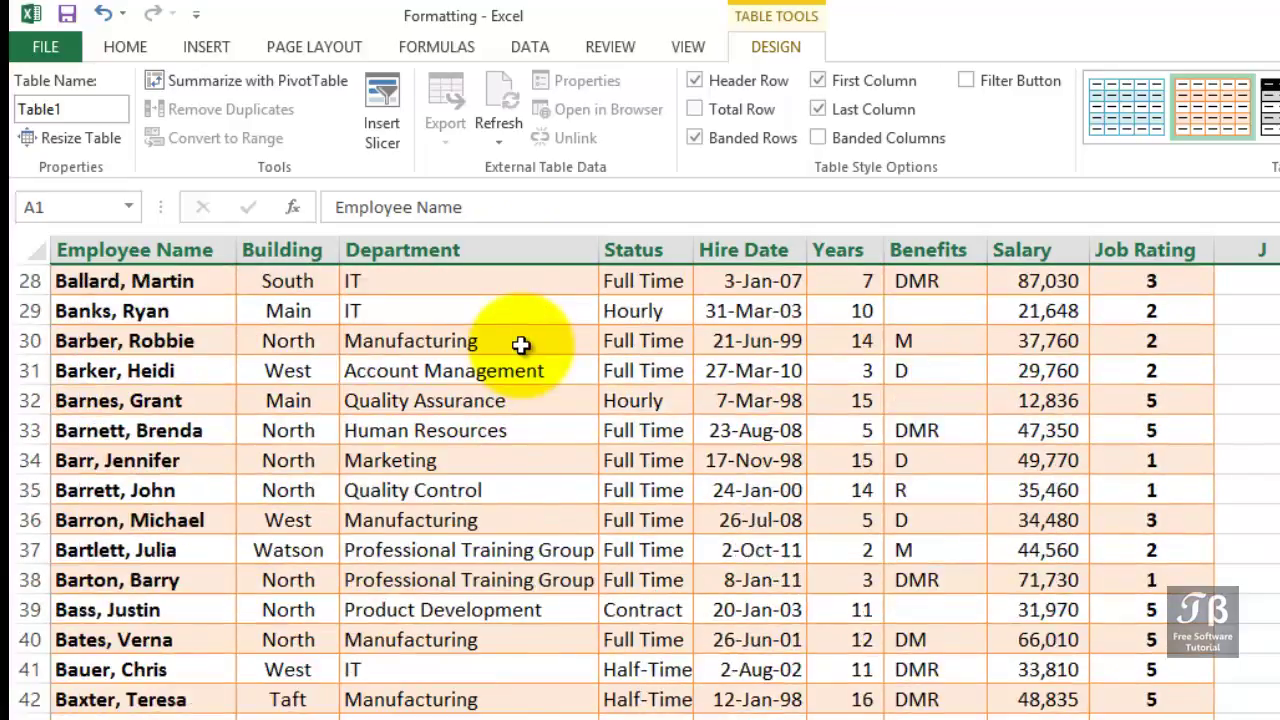
pyautogui.scroll(9, 521, 344)
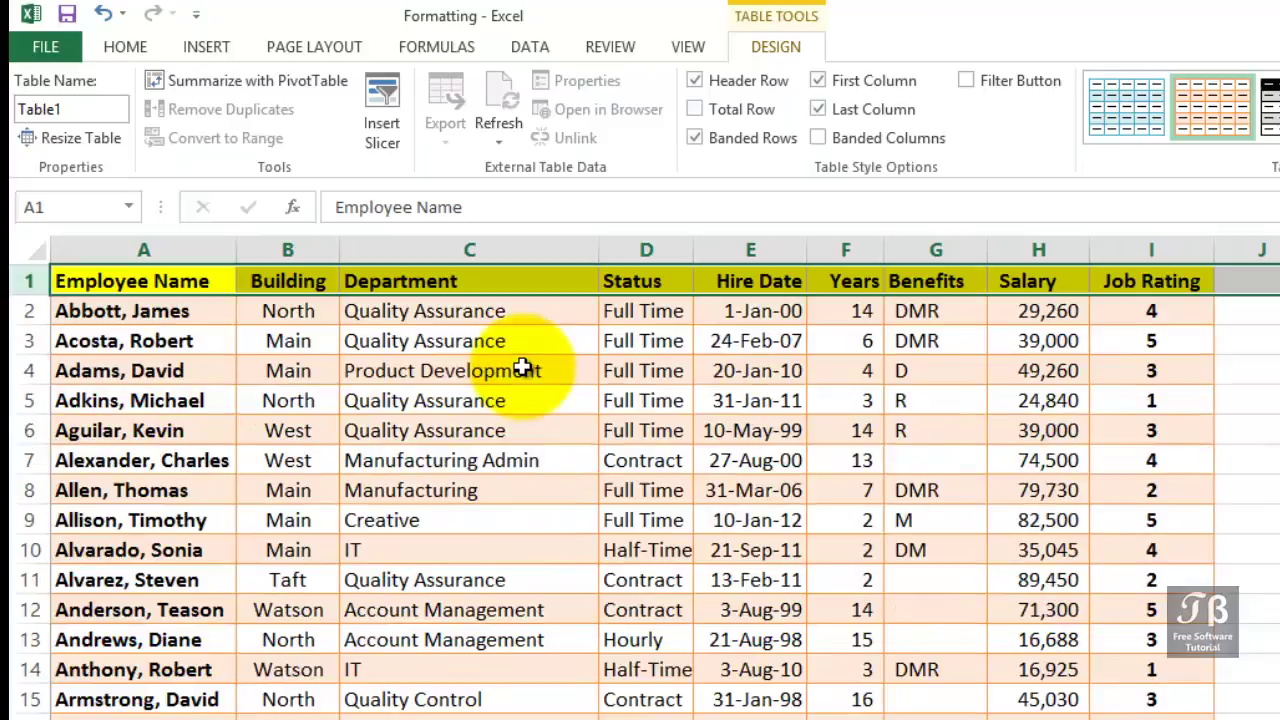
pyautogui.click(521, 368)
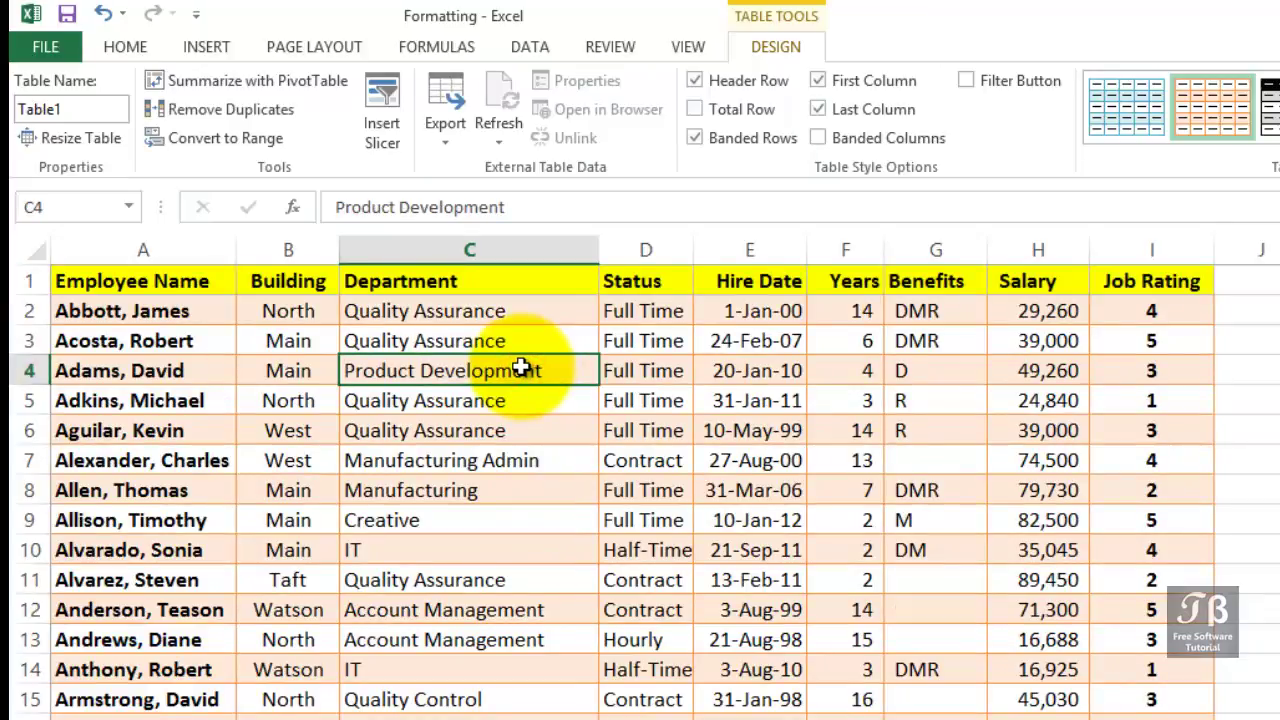
# Insert a new sheet row above row 5 of the employee table
pyautogui.click(18, 404)
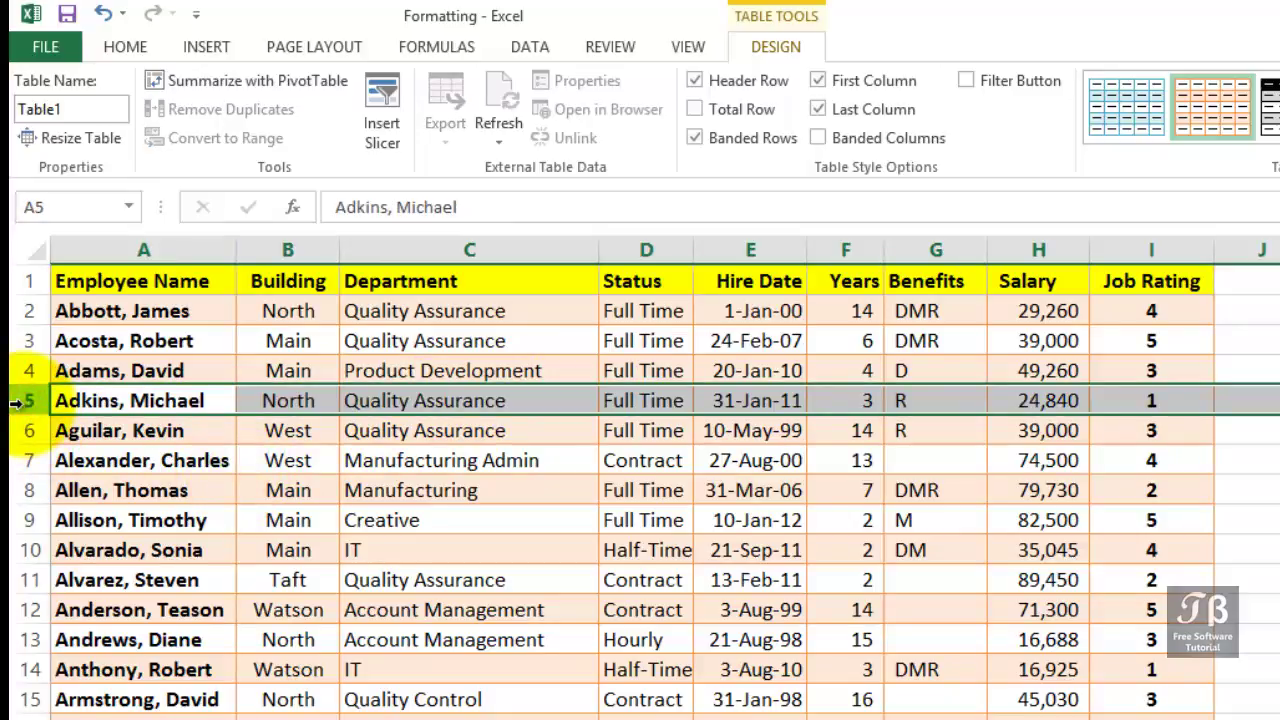
pyautogui.click(126, 47)
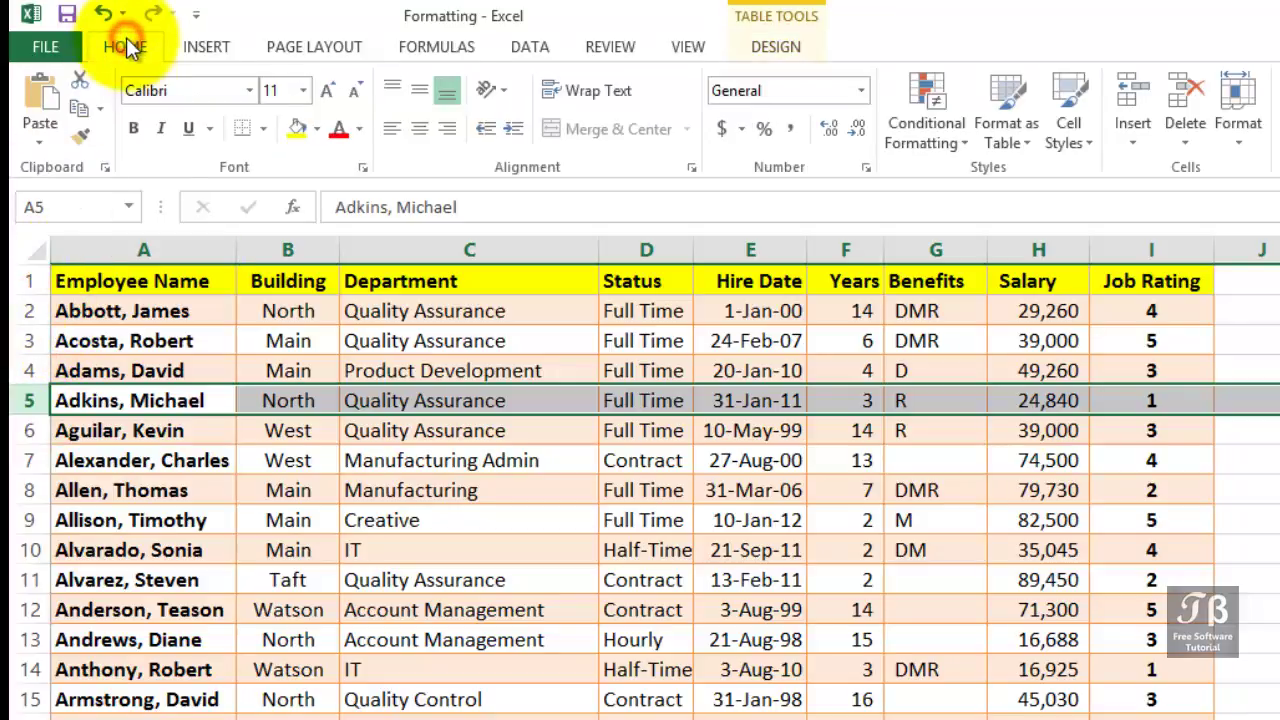
pyautogui.click(1140, 136)
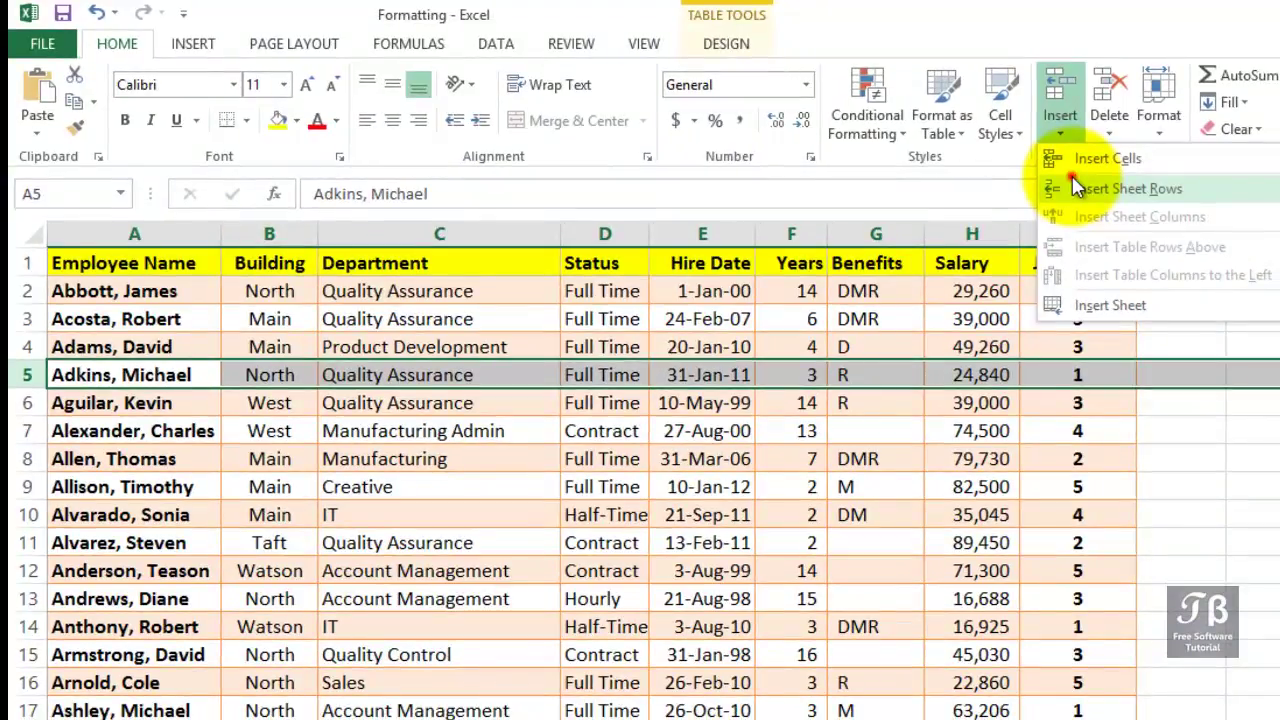
pyautogui.click(1077, 188)
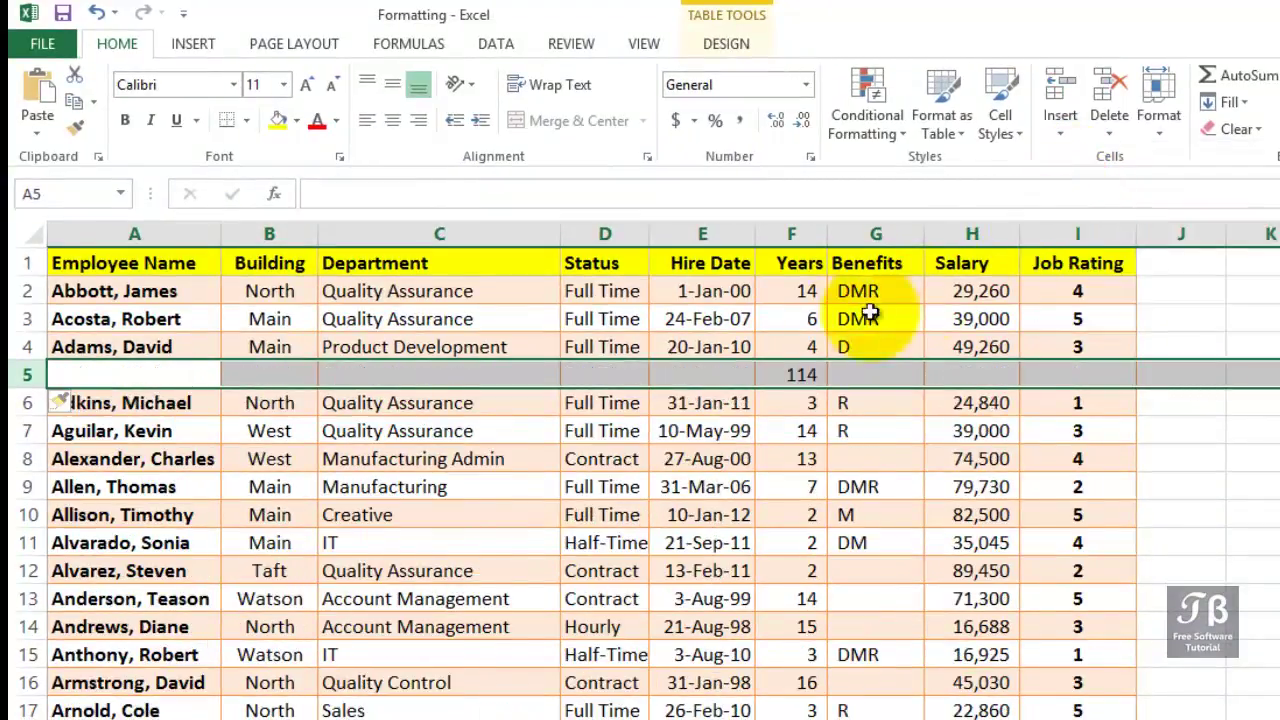
# Check the extent of the inserted row 5 across the table's columns and undo the row insertion
pyautogui.click(1052, 412)
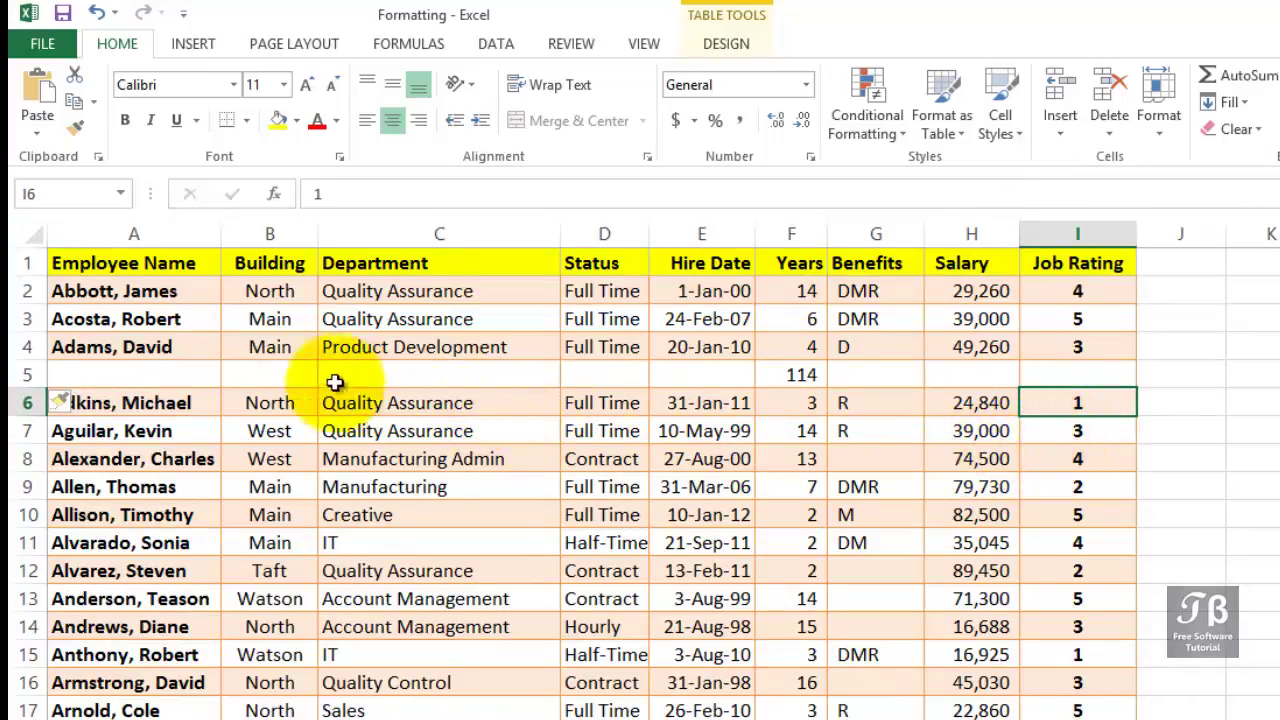
pyautogui.click(188, 372)
pyautogui.moveTo(188, 372); pyautogui.dragTo(1046, 389)
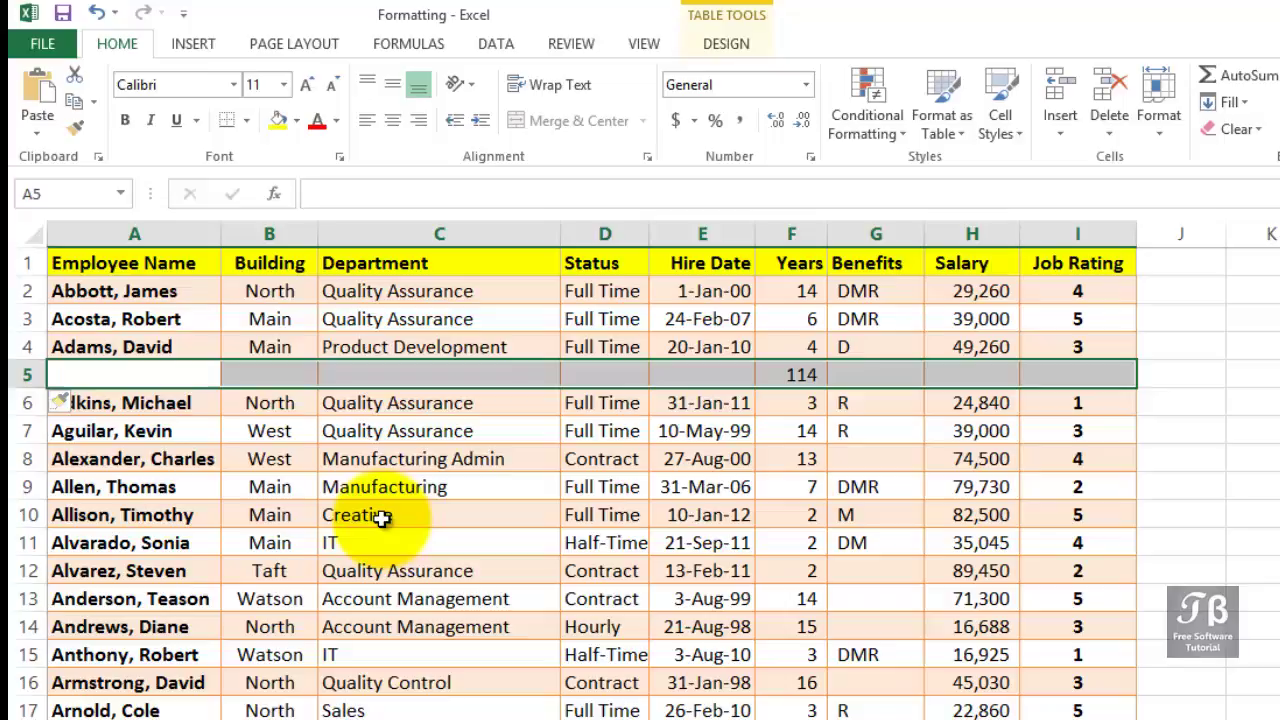
pyautogui.hotkey('ctrl', 'z')
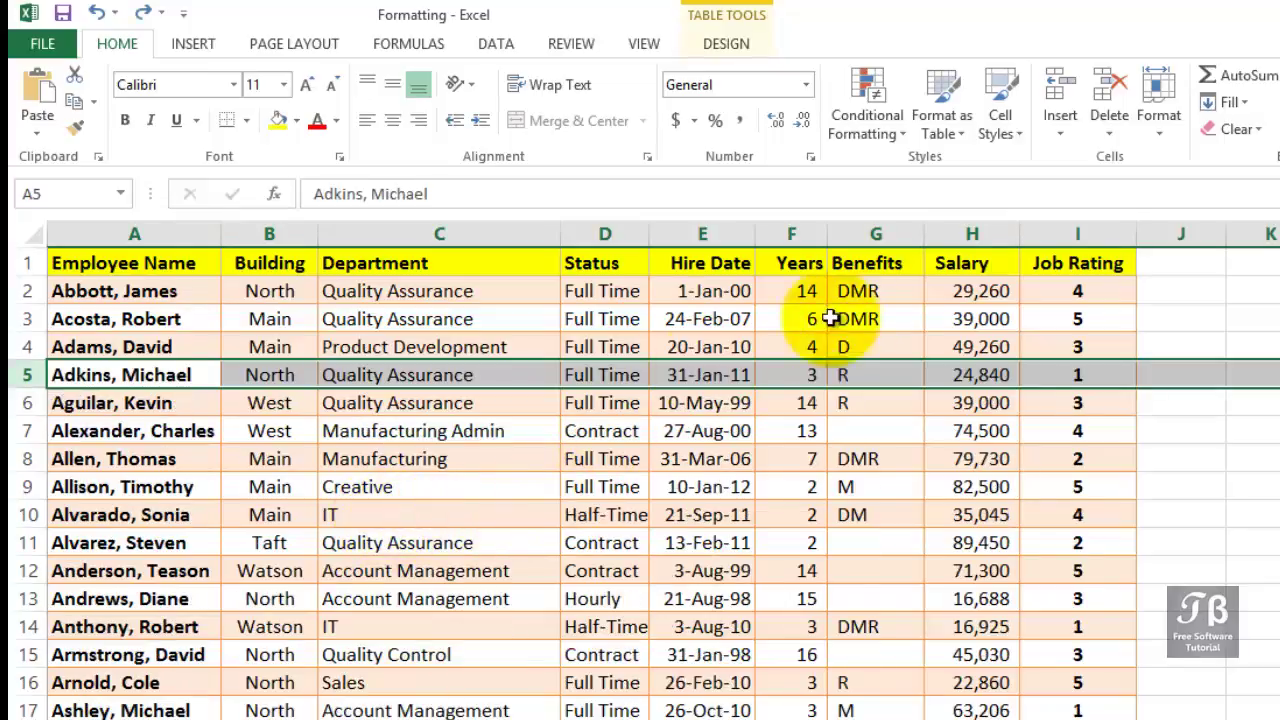
# Add a New Salary column heading in J1 directly beside Job Rating and fit the column's width to it
pyautogui.click(946, 284)
pyautogui.click(1158, 264)
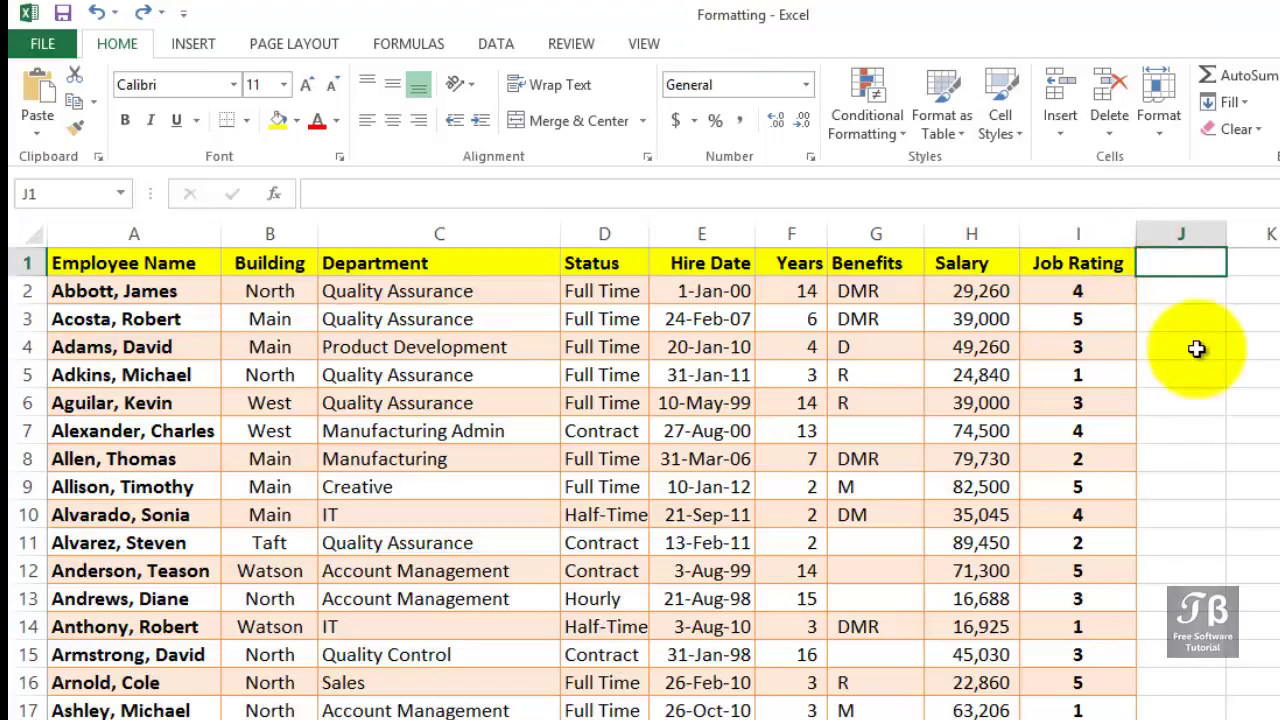
pyautogui.write('New S')
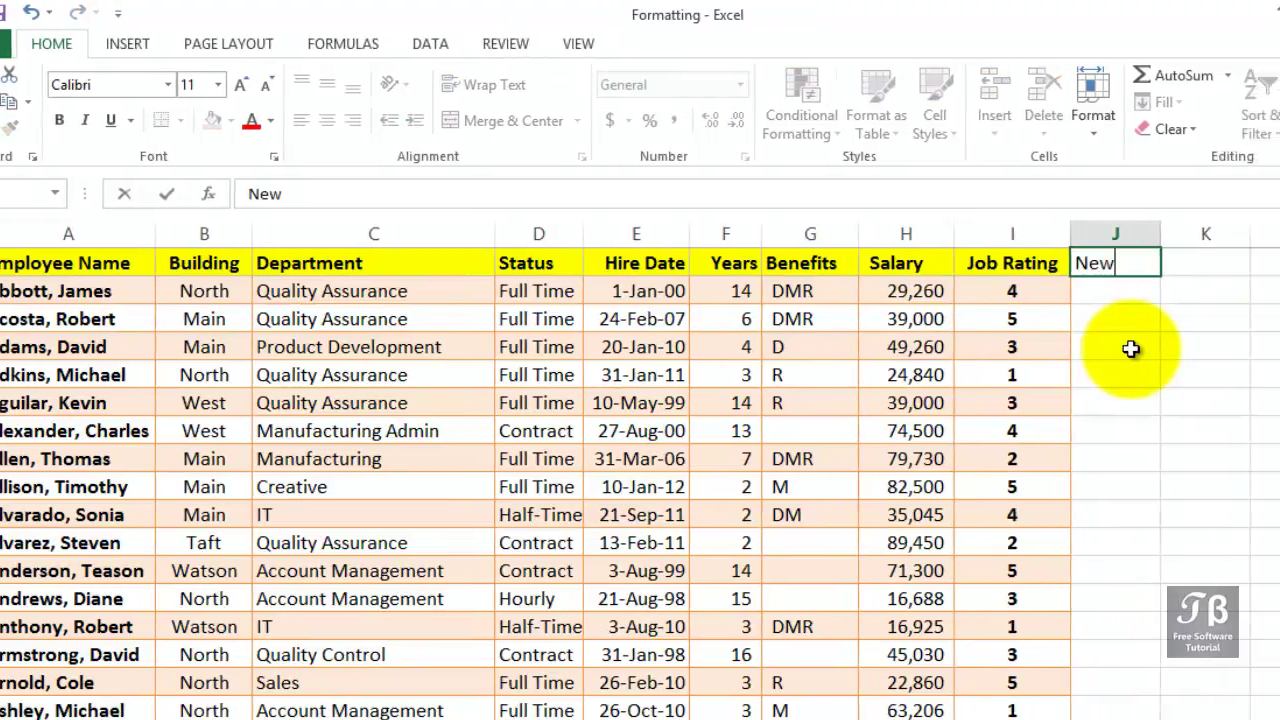
pyautogui.write('alary')
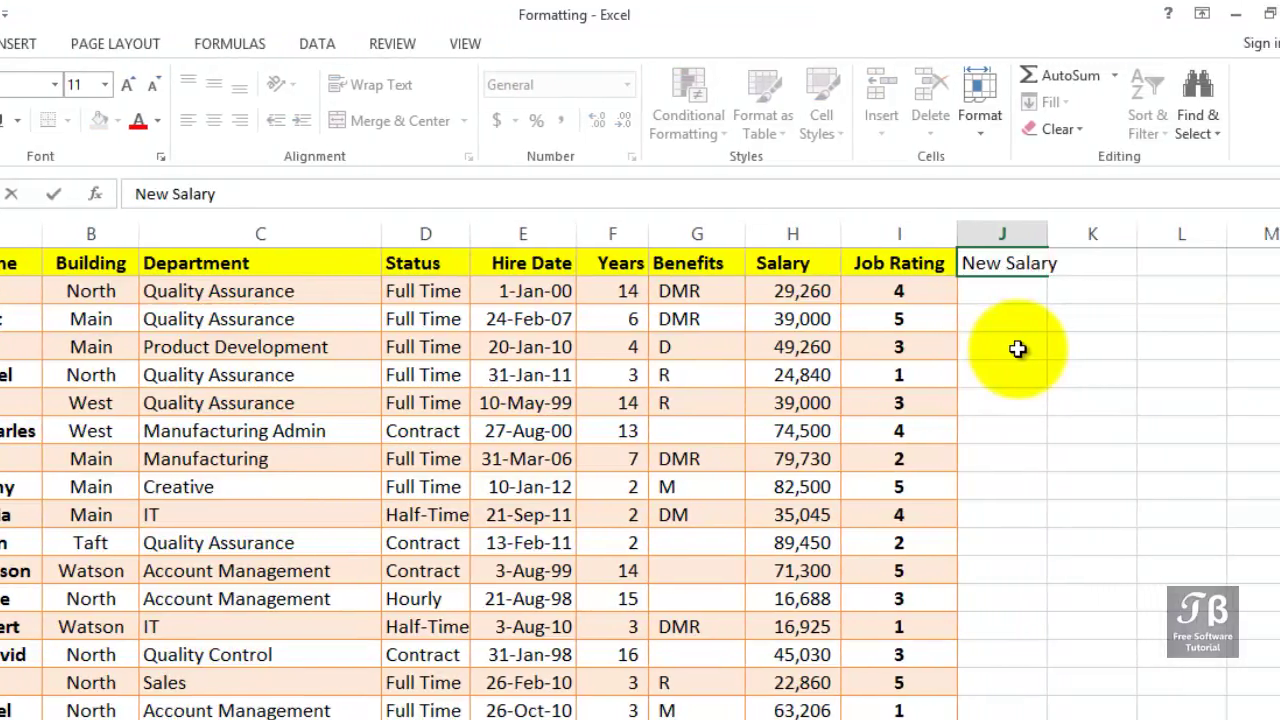
pyautogui.press('Return')
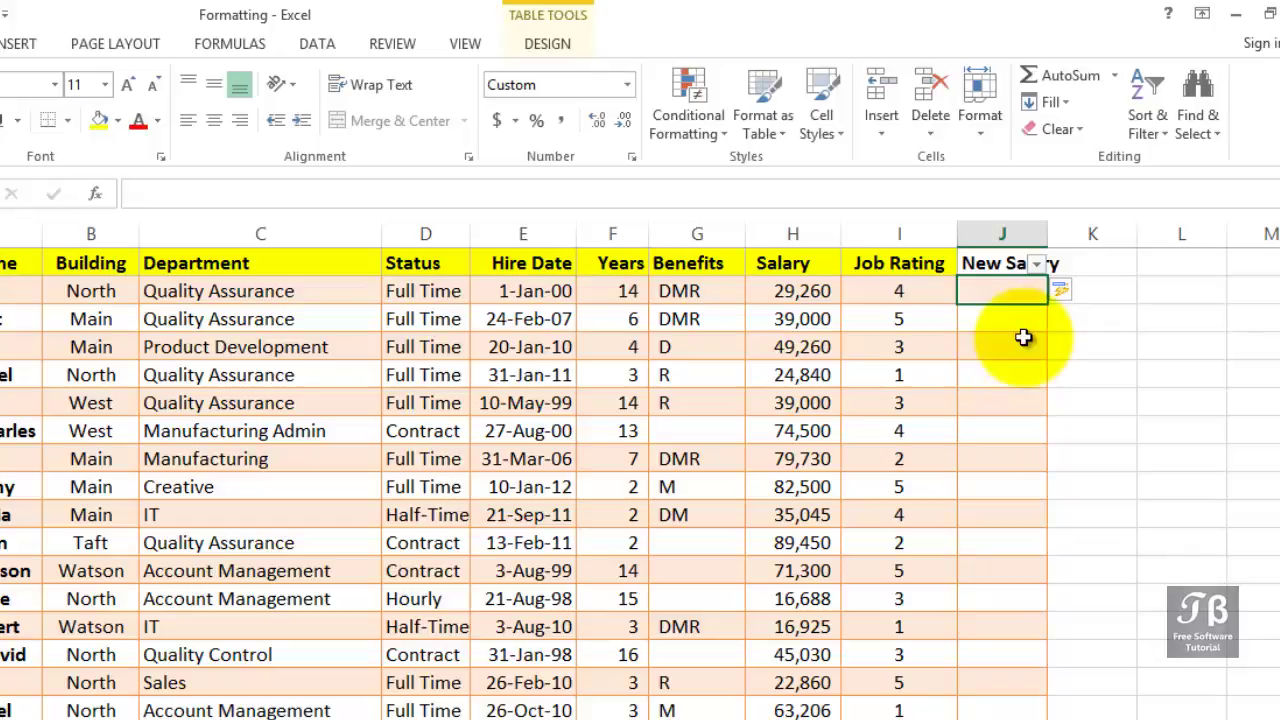
pyautogui.doubleClick(1049, 243)
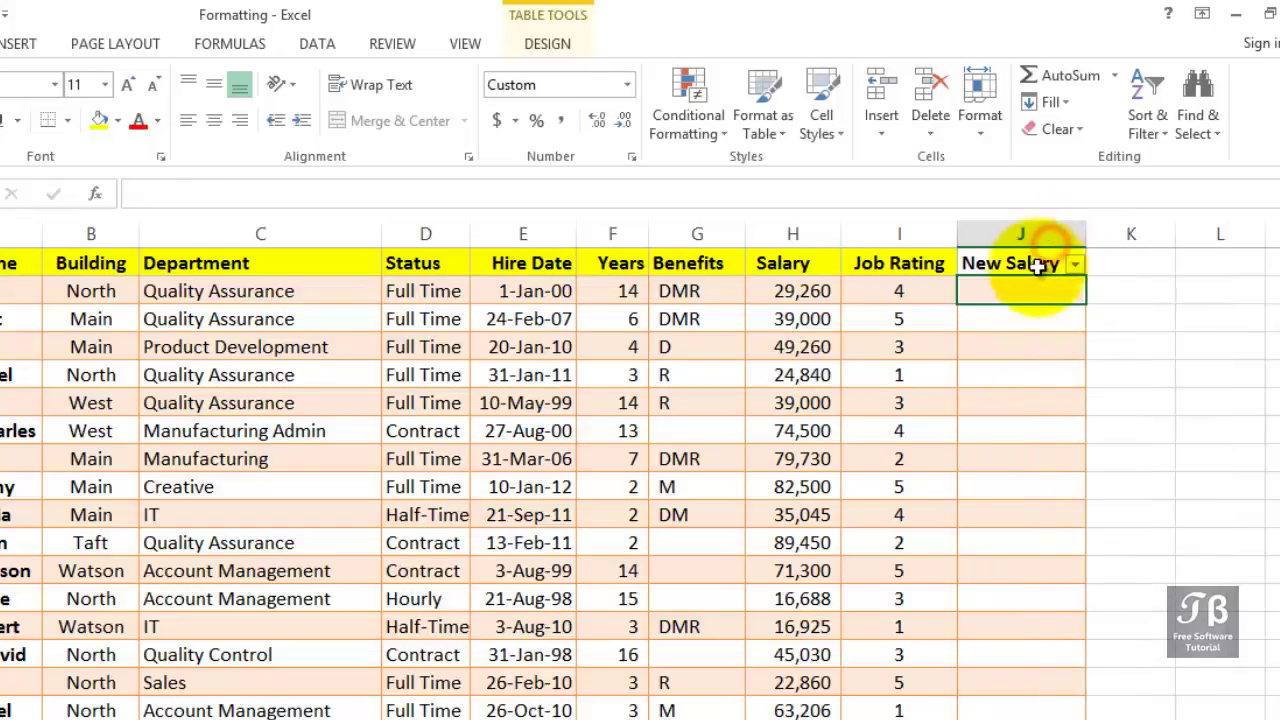
pyautogui.click(1034, 265)
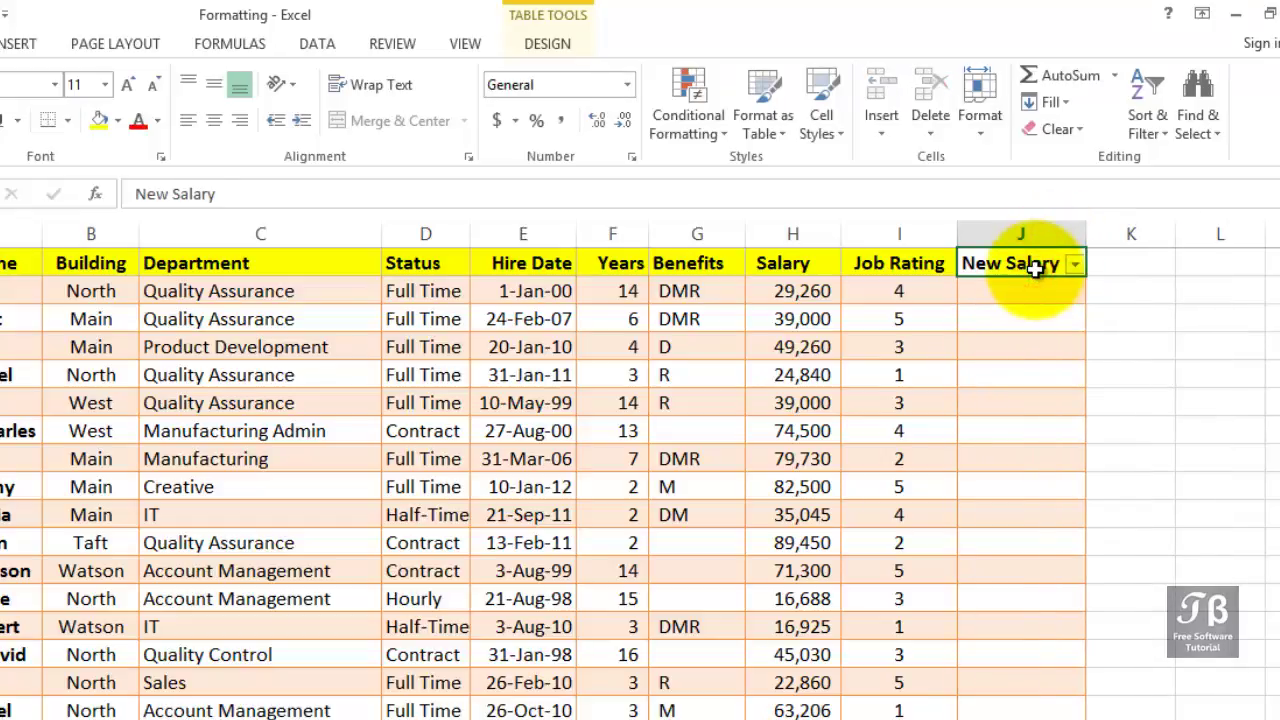
pyautogui.click(1029, 291)
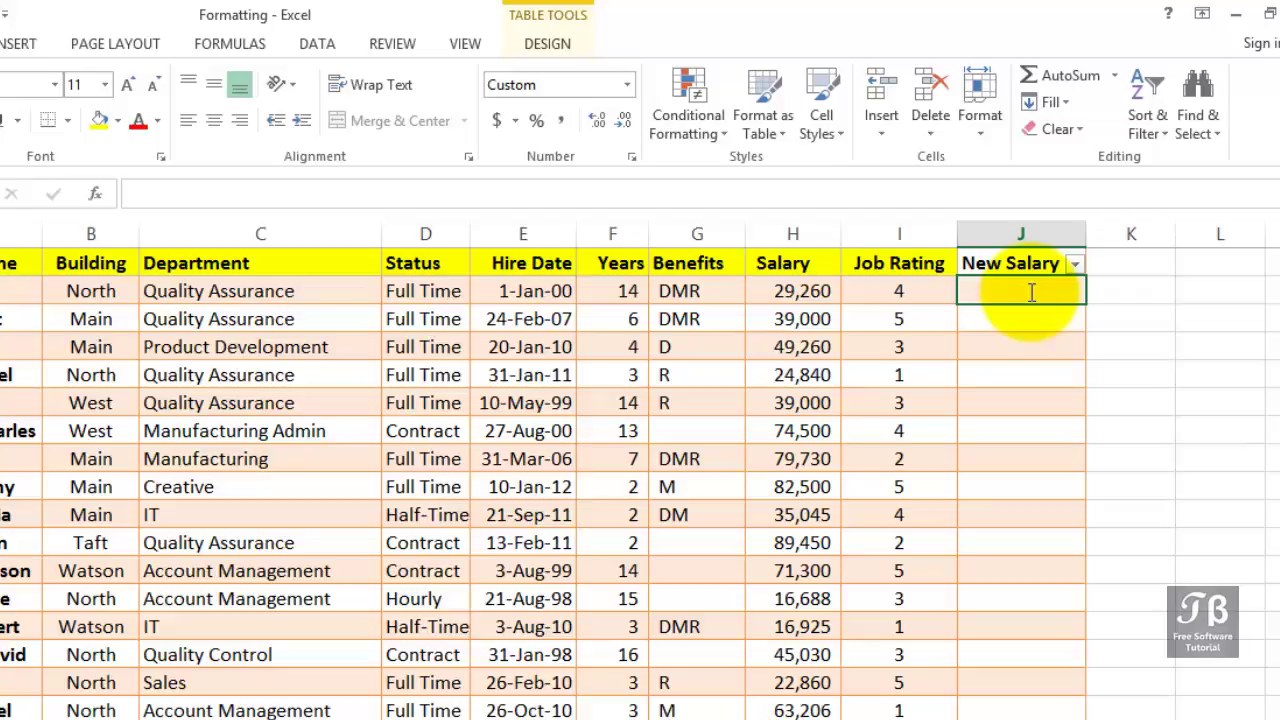
pyautogui.write('=')
pyautogui.click(822, 292)
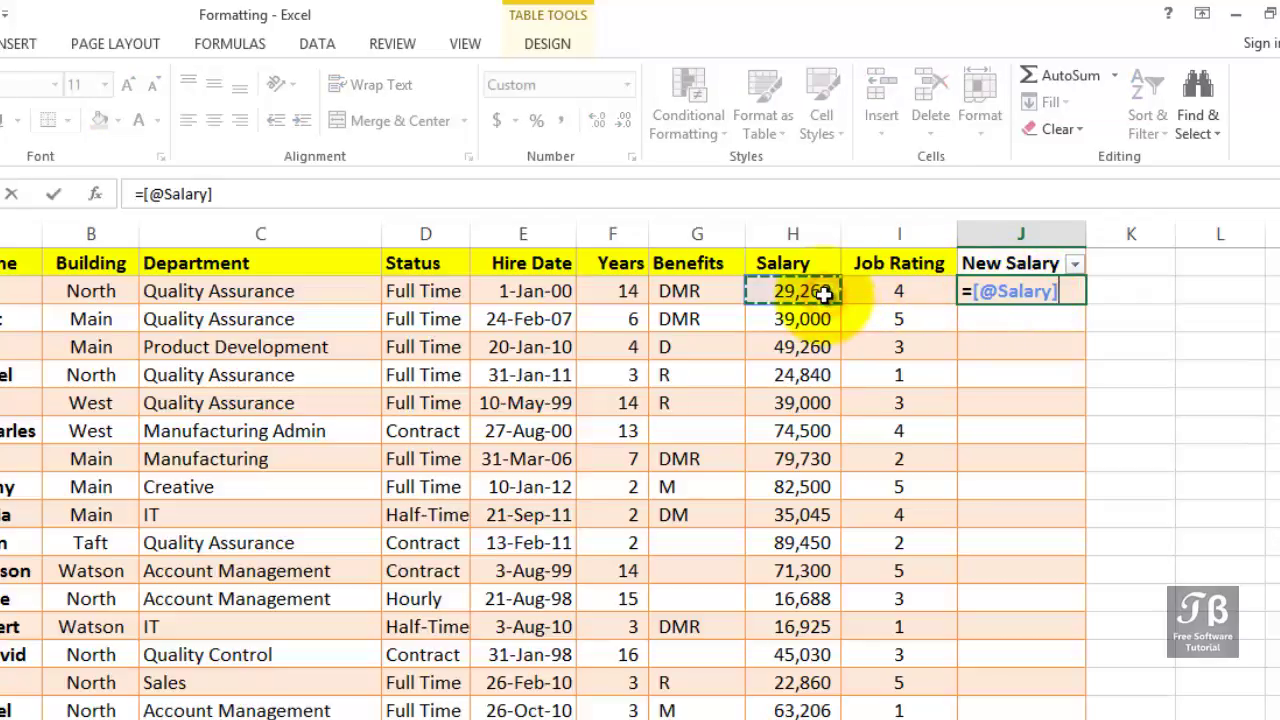
pyautogui.write('+')
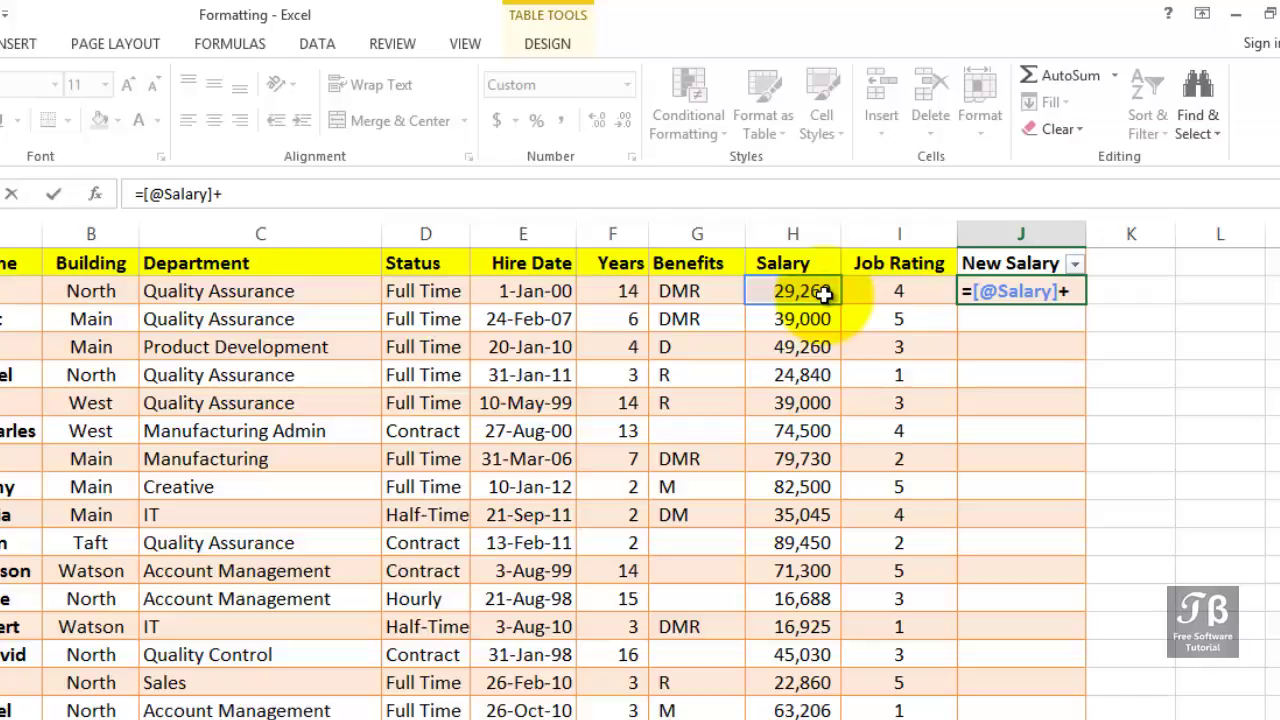
pyautogui.write('1000')
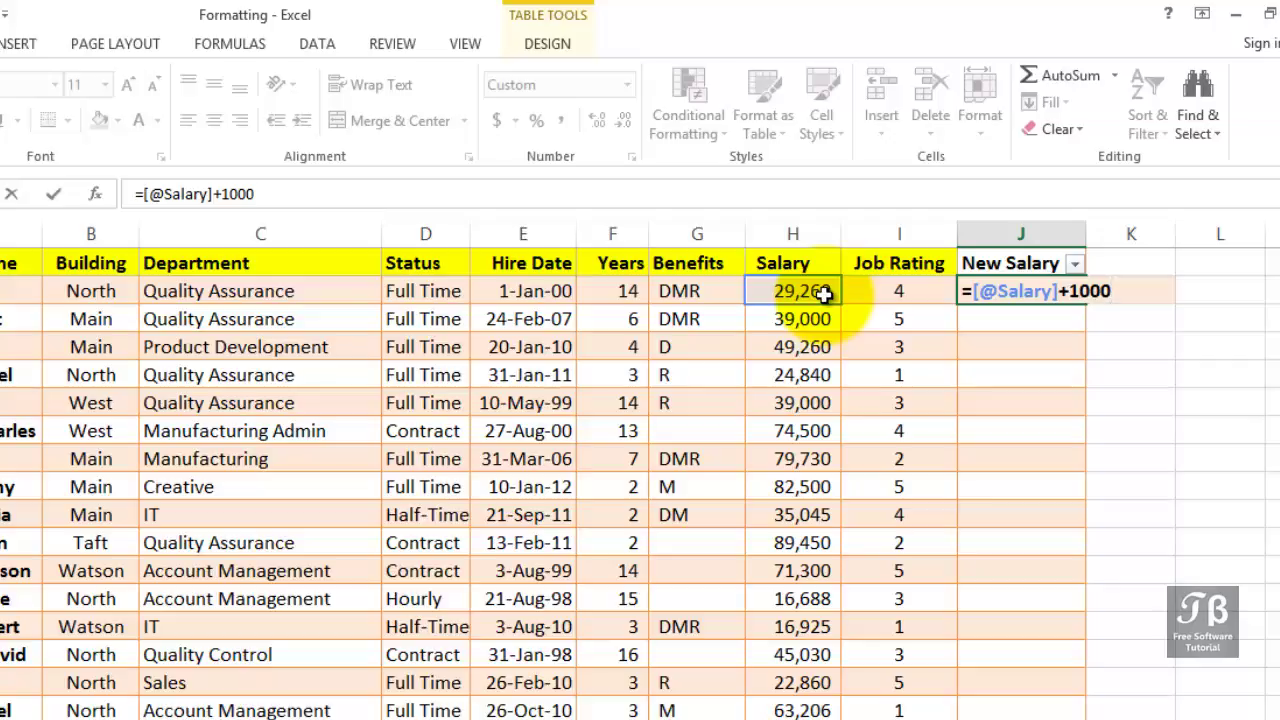
pyautogui.press('Return')
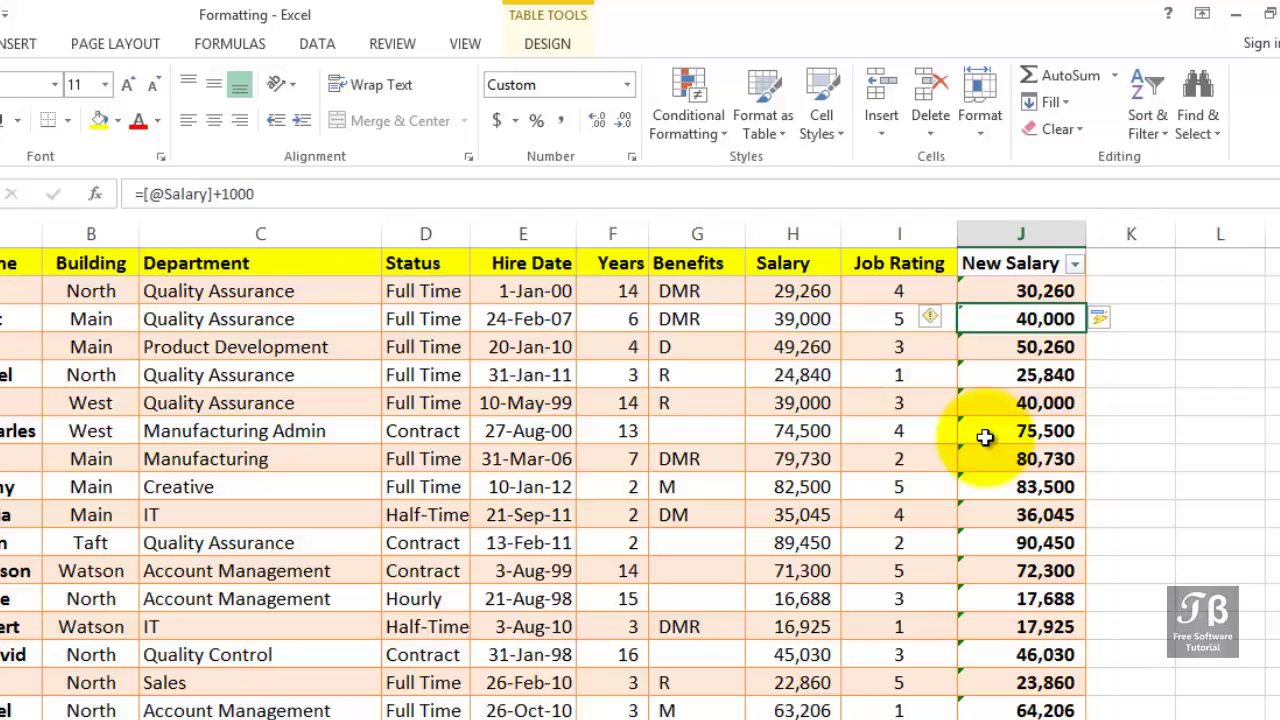
# Review the calculated New Salary values down to the last record and turn on the table's total row
pyautogui.scroll(-3, 985, 437)
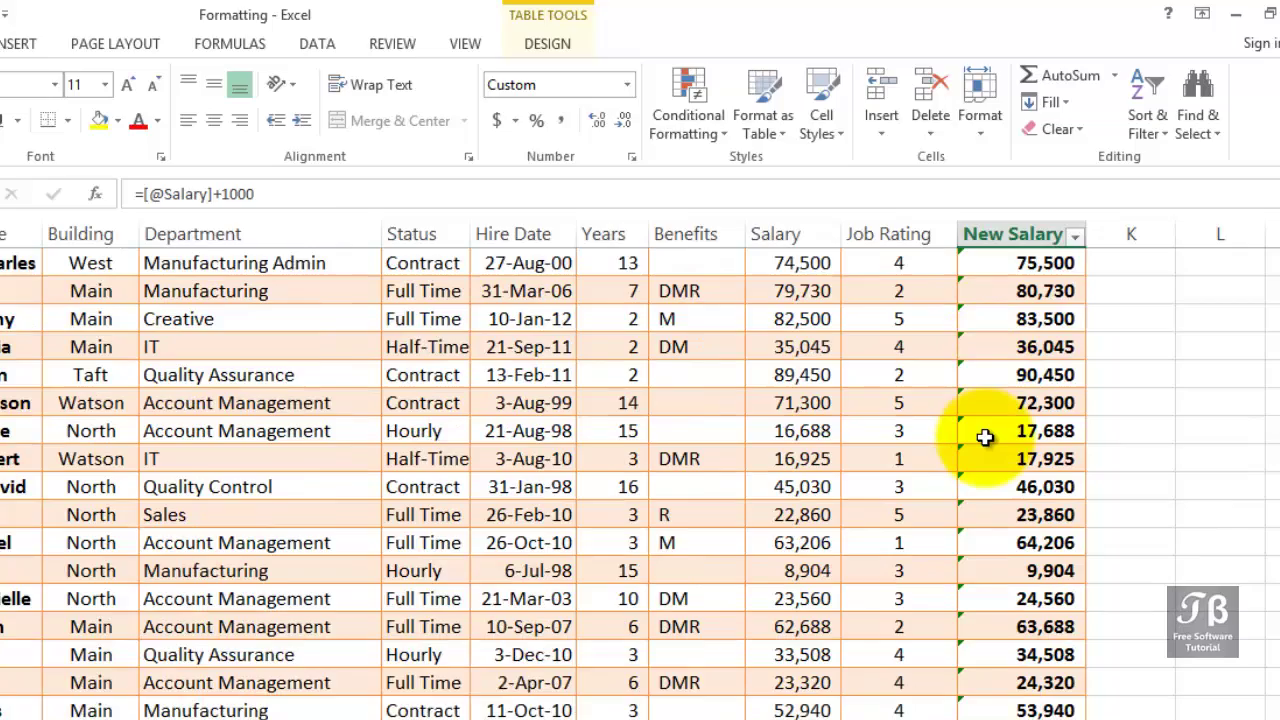
pyautogui.scroll(-2, 985, 437)
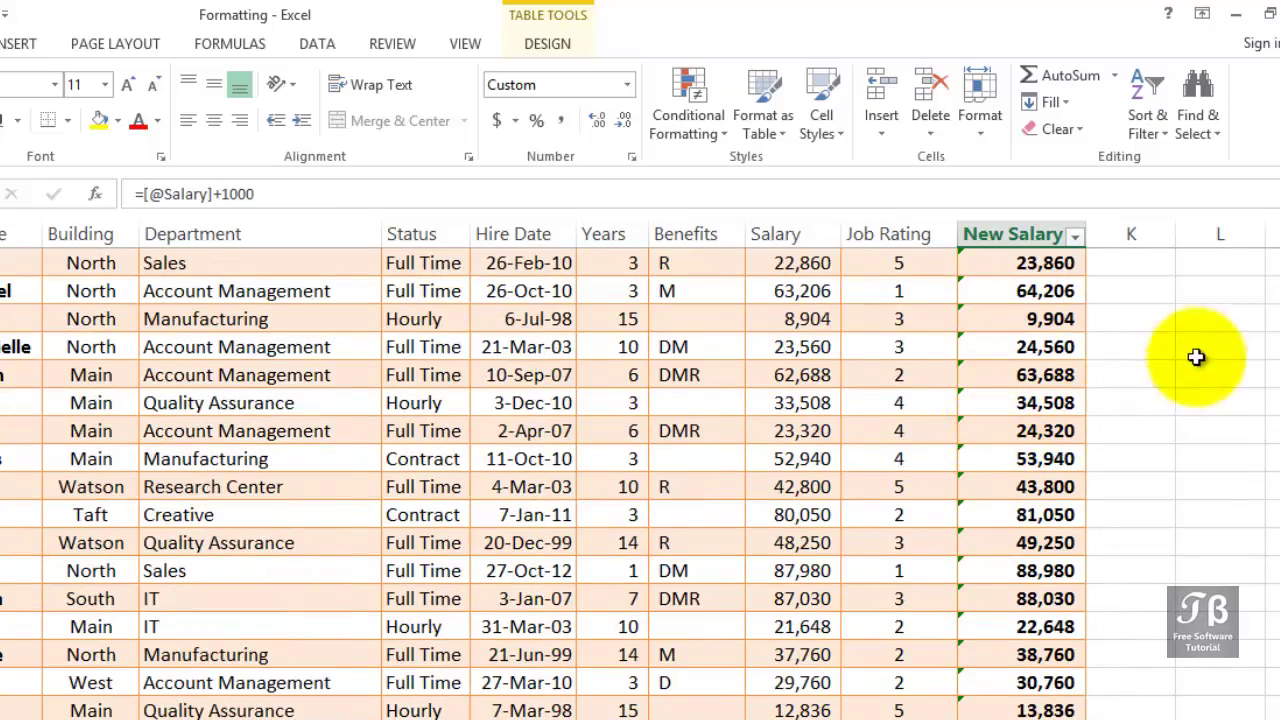
pyautogui.moveTo(1270, 268); pyautogui.dragTo(1272, 718)
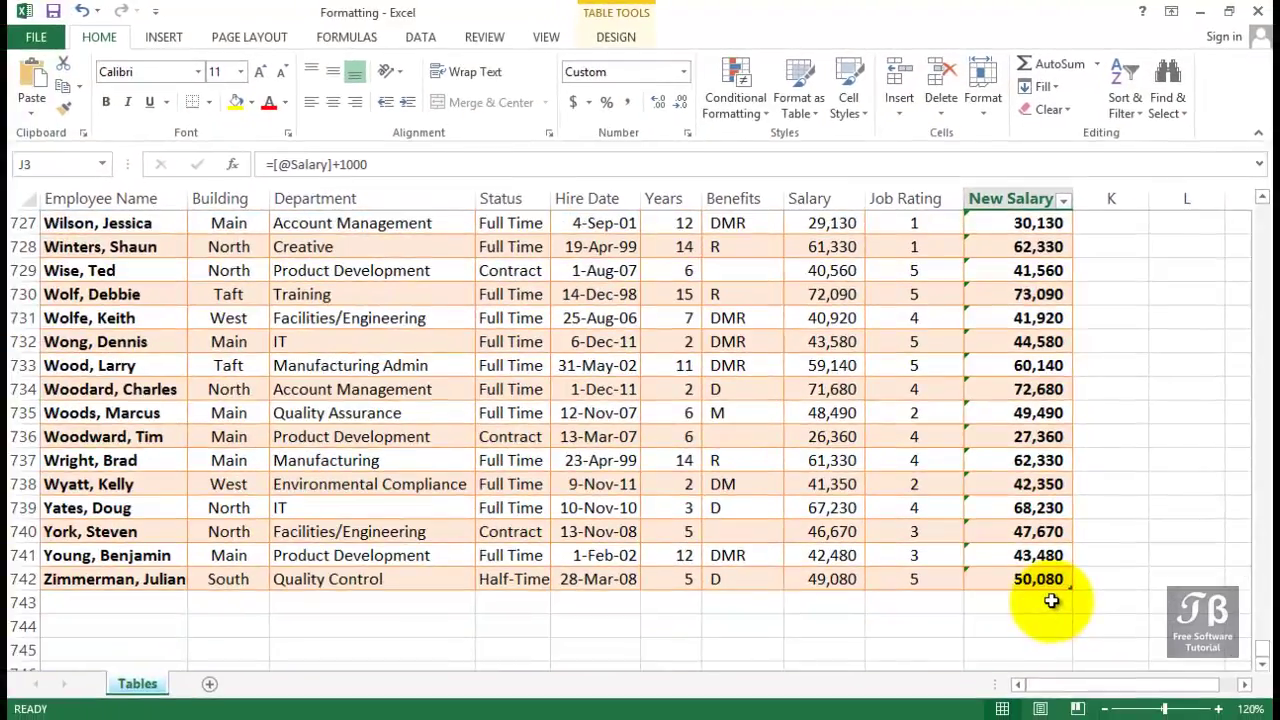
pyautogui.click(1049, 598)
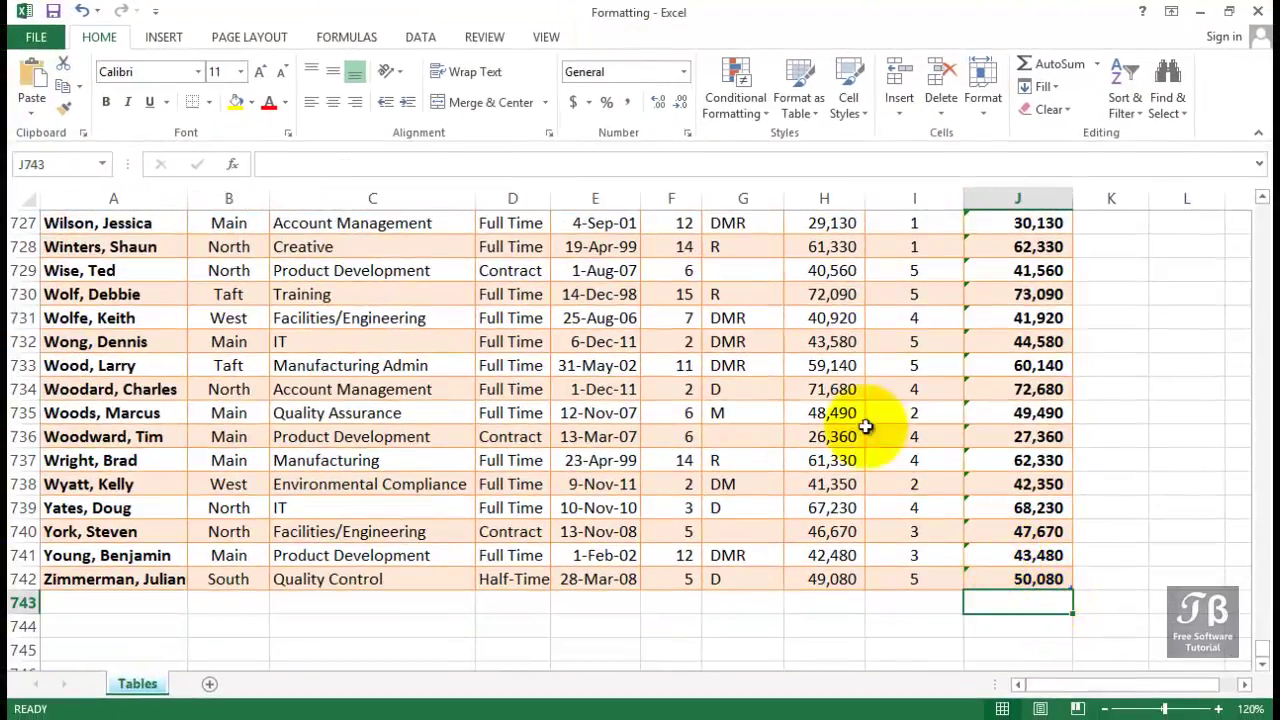
pyautogui.click(824, 507)
pyautogui.click(616, 37)
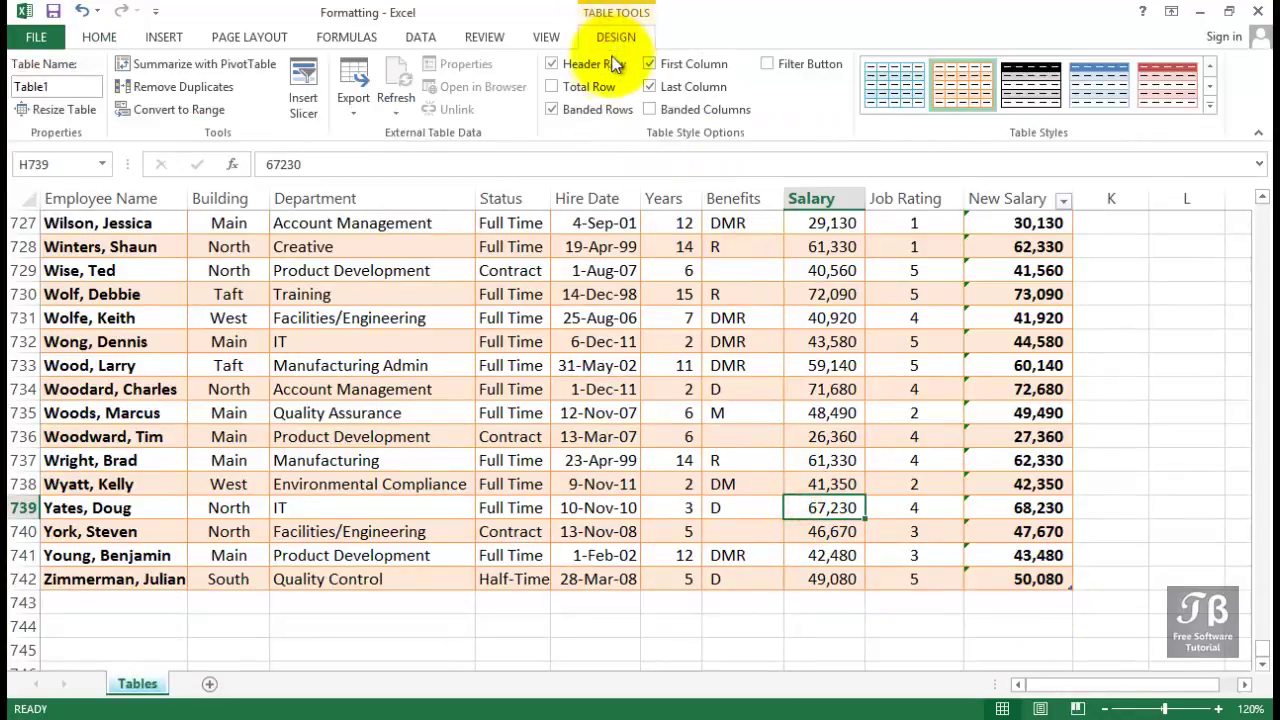
pyautogui.click(605, 86)
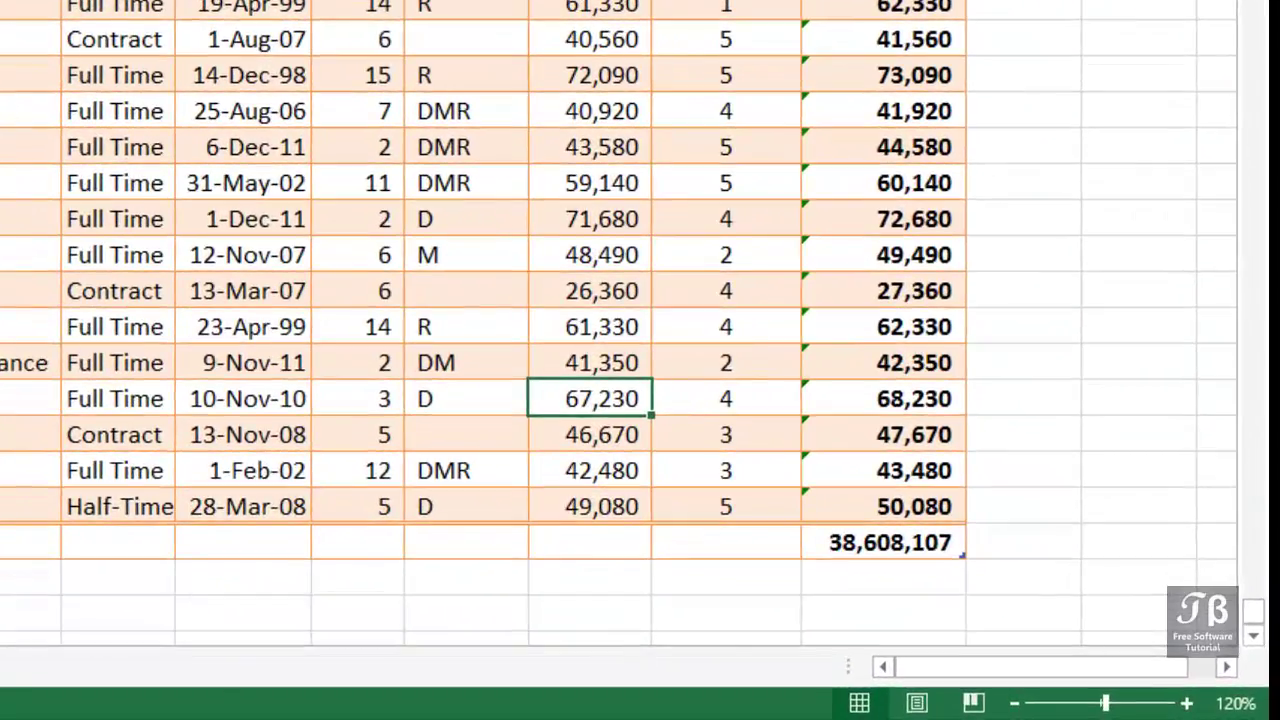
# Set the total row to calculate the Average for both the New Salary and Job Rating columns
pyautogui.click(893, 538)
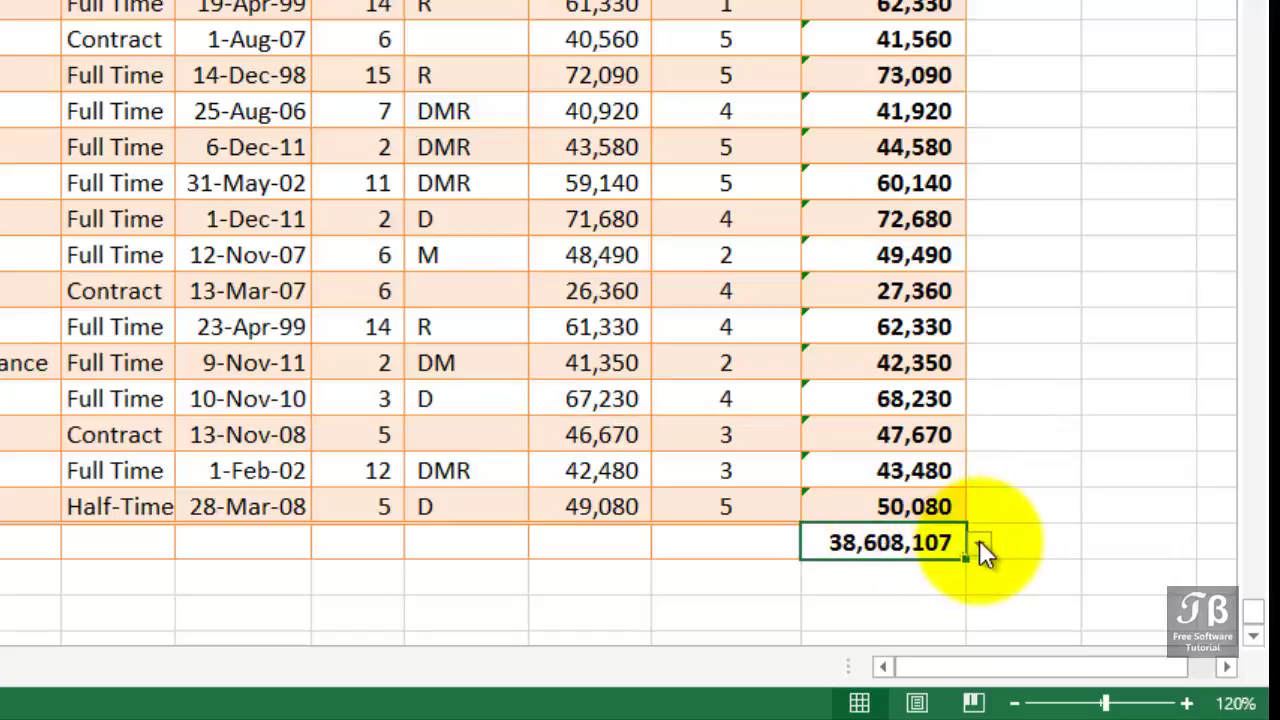
pyautogui.click(979, 540)
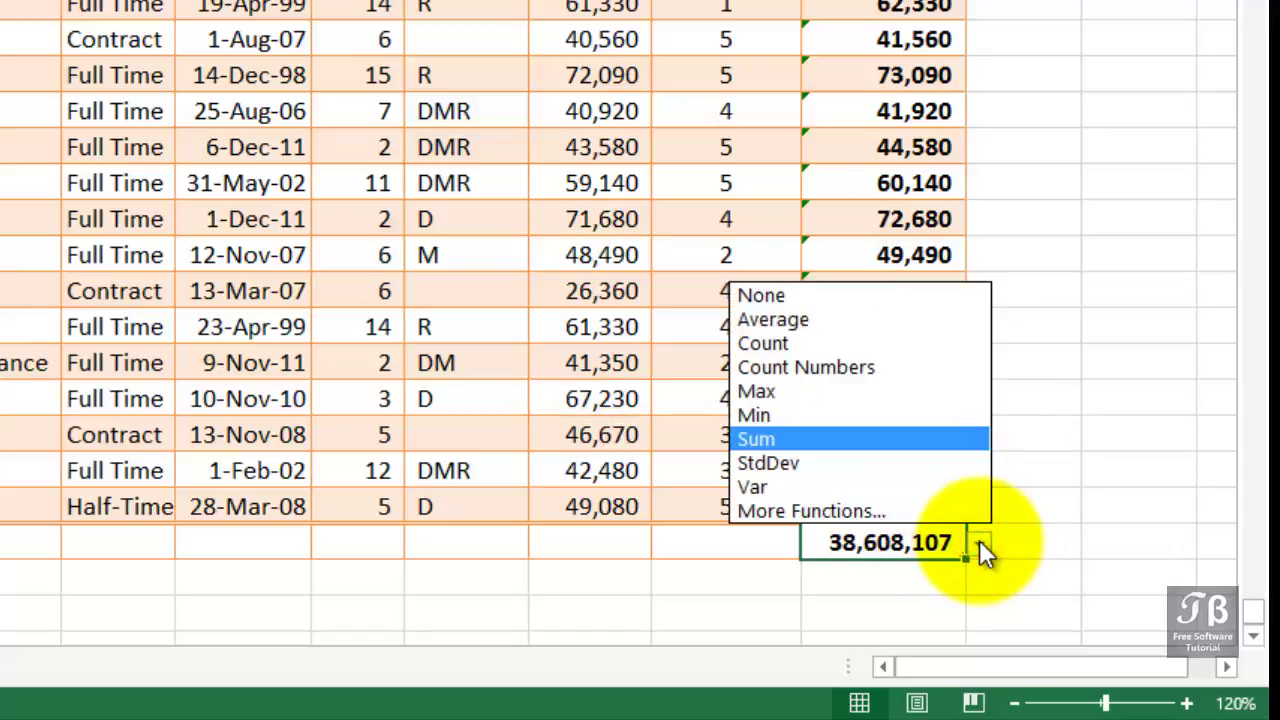
pyautogui.click(816, 319)
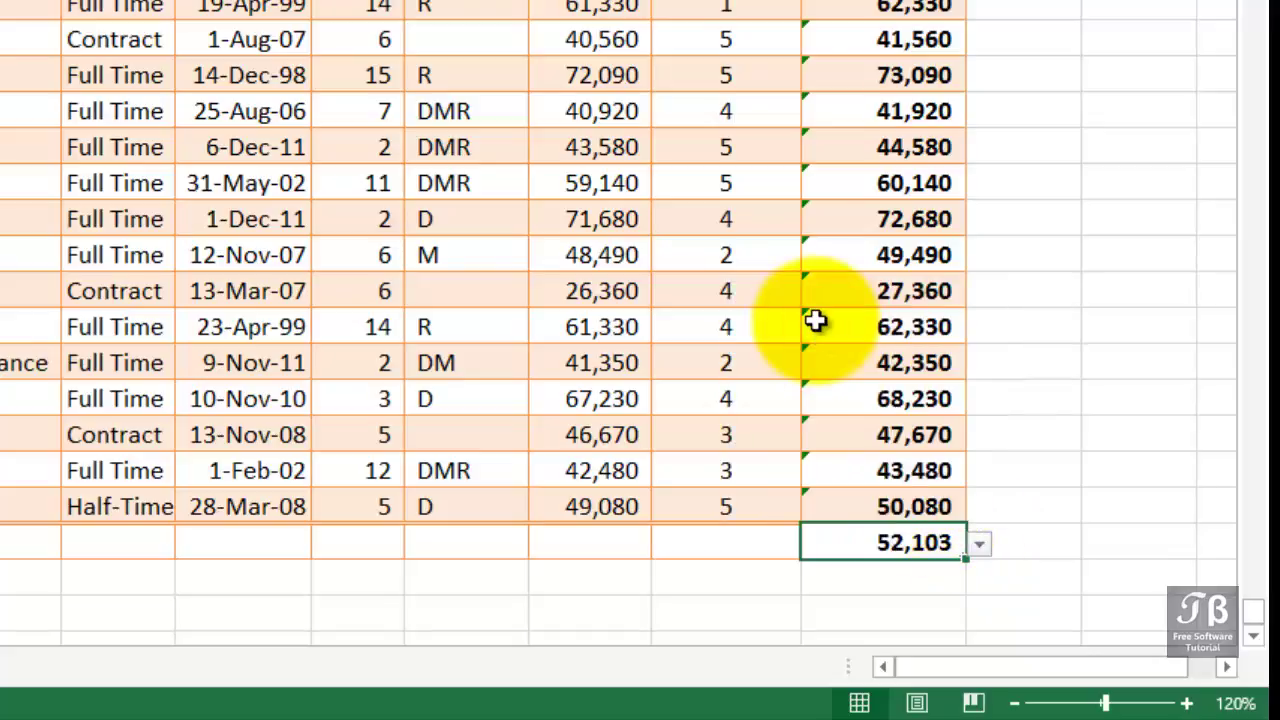
pyautogui.click(733, 537)
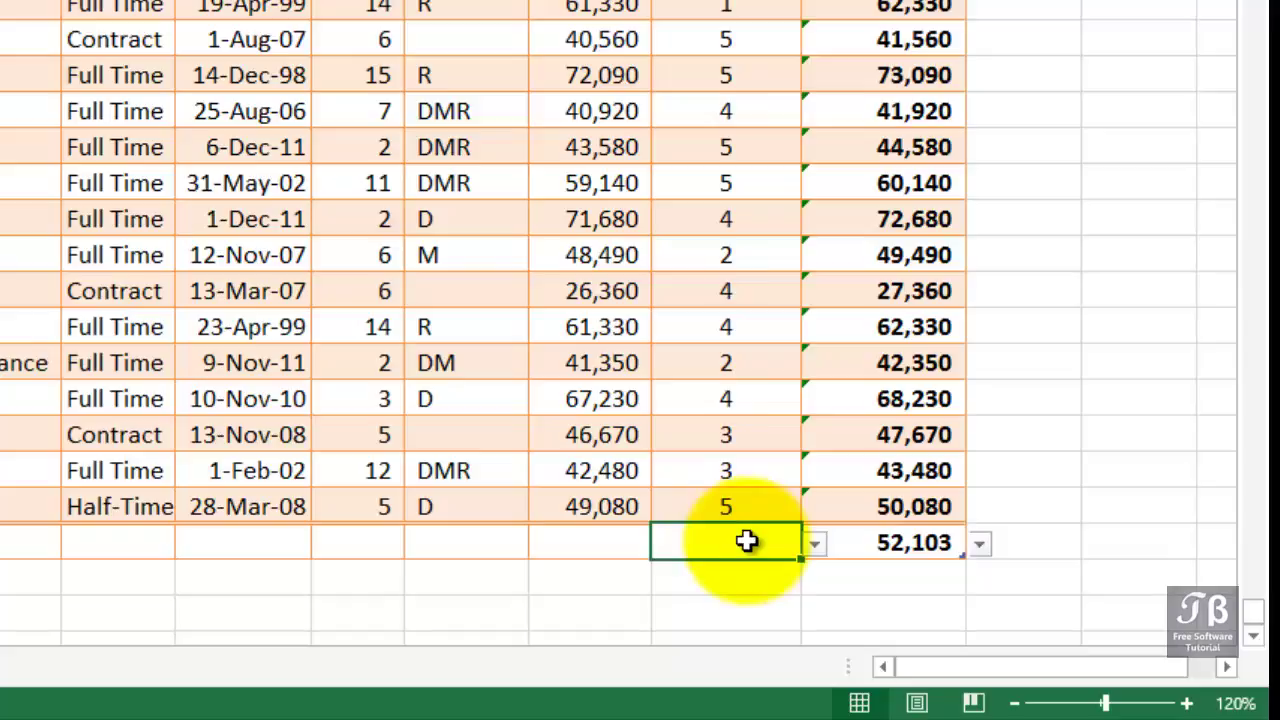
pyautogui.click(818, 544)
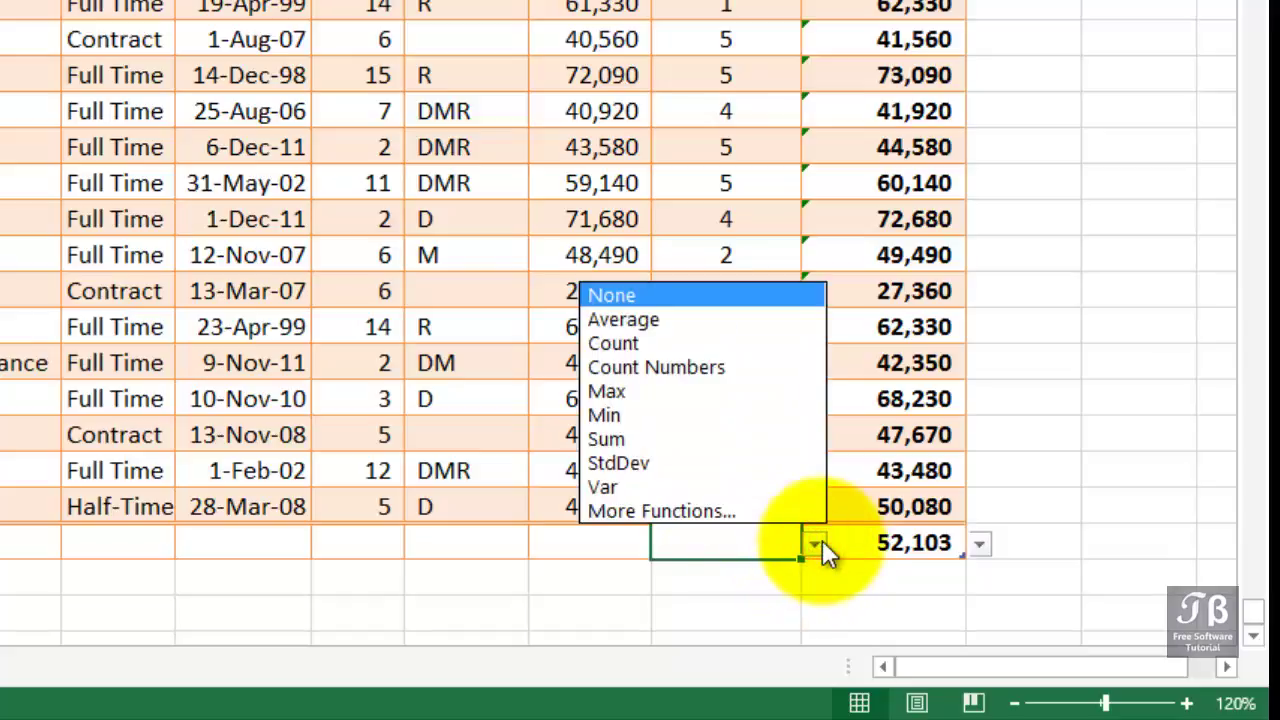
pyautogui.click(708, 320)
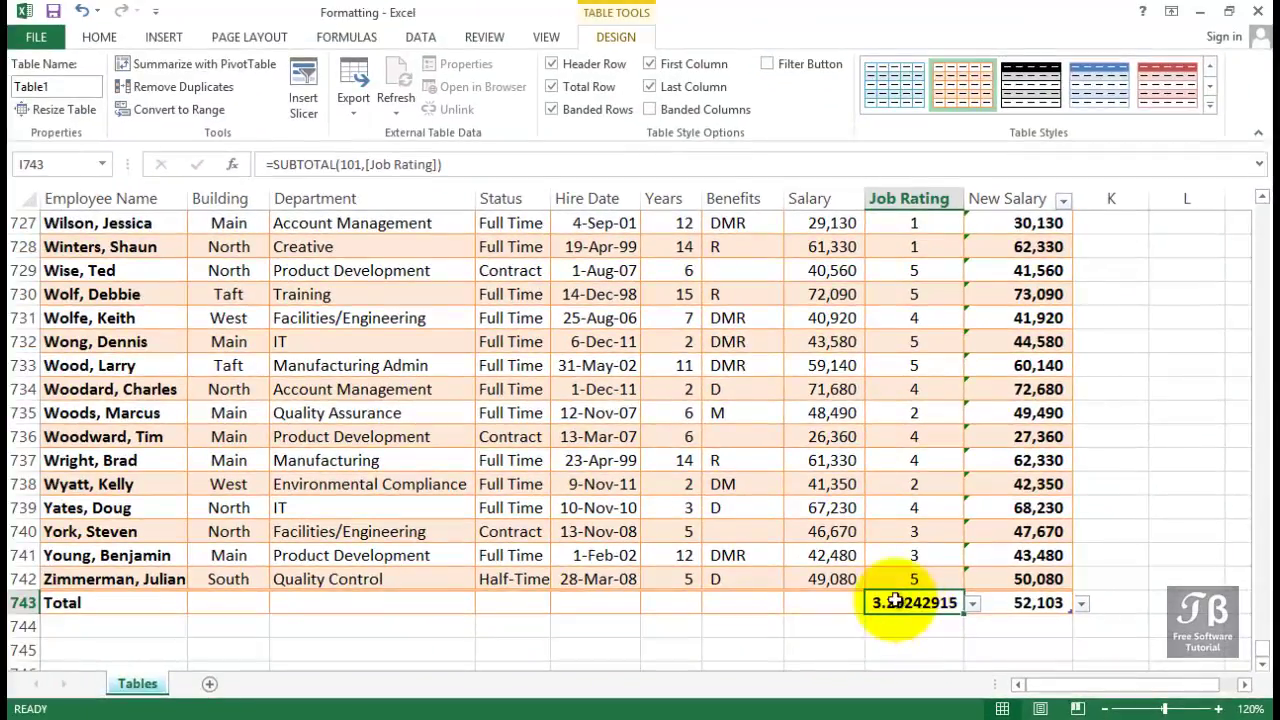
# Reduce the Job Rating average in the total row to one decimal place
pyautogui.click(100, 36)
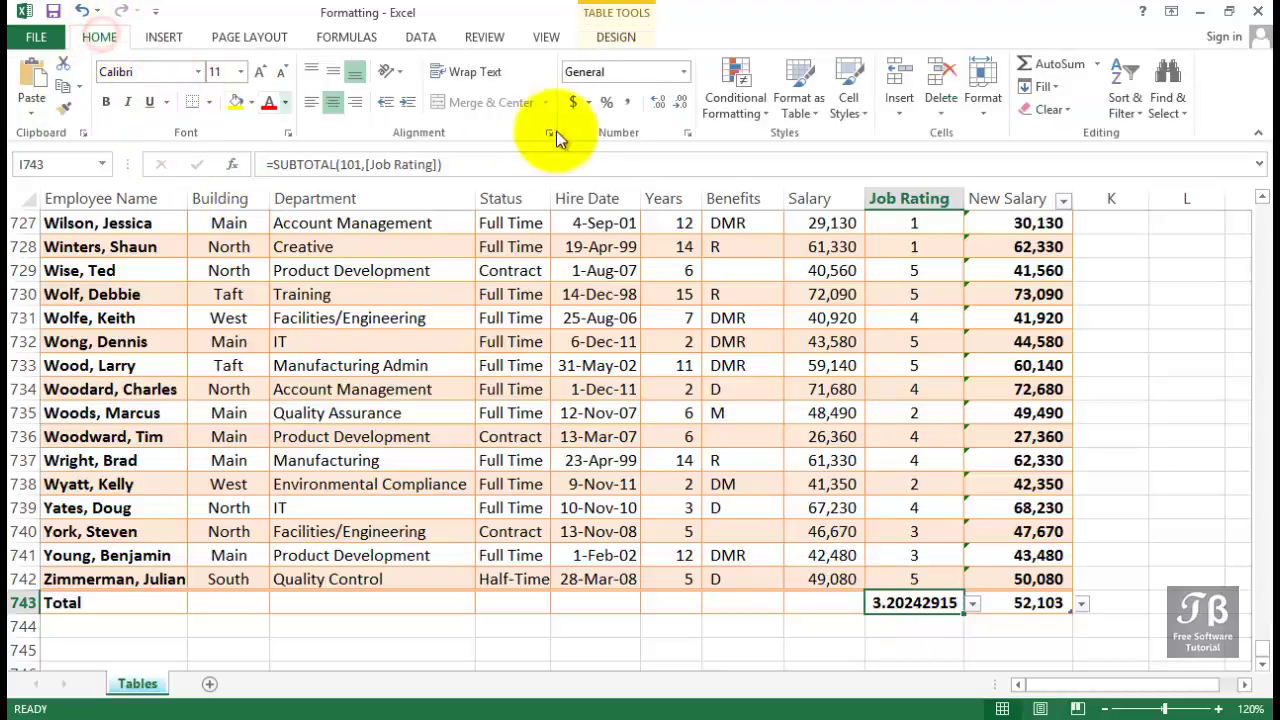
pyautogui.click(681, 103)
pyautogui.click(681, 103)
pyautogui.click(681, 103)
pyautogui.click(681, 103)
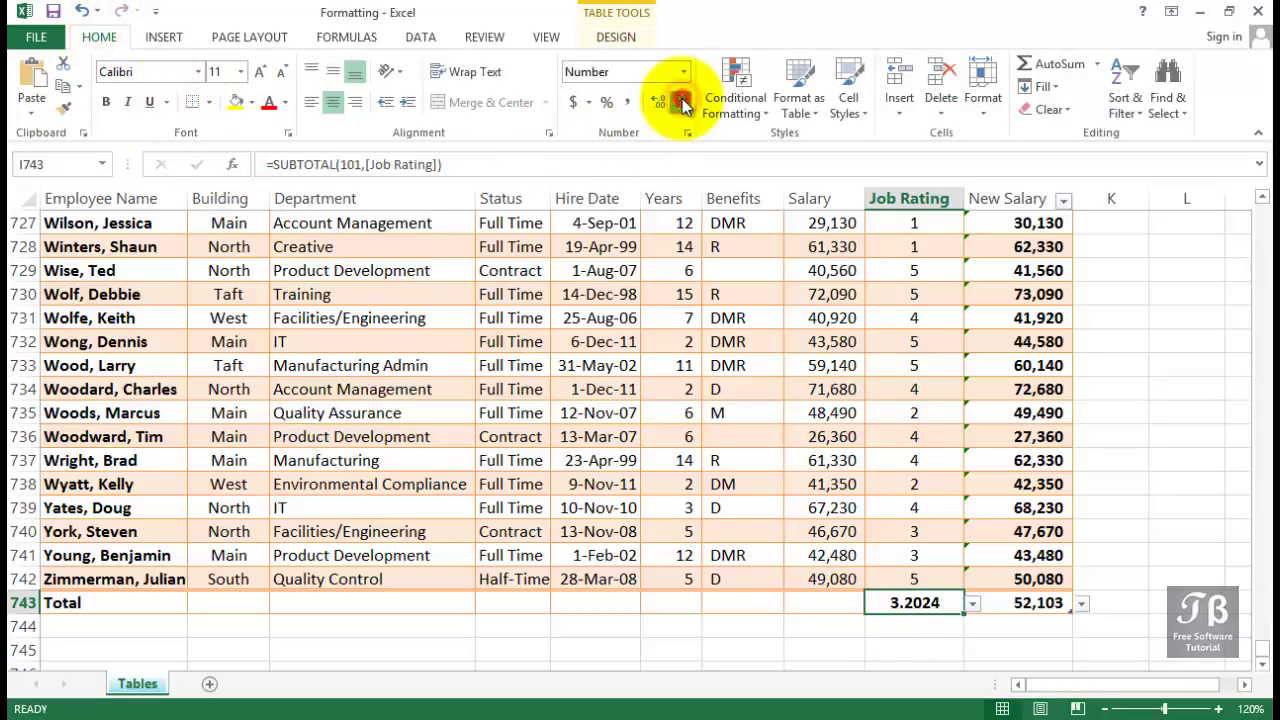
pyautogui.click(681, 103)
pyautogui.click(681, 103)
pyautogui.click(681, 103)
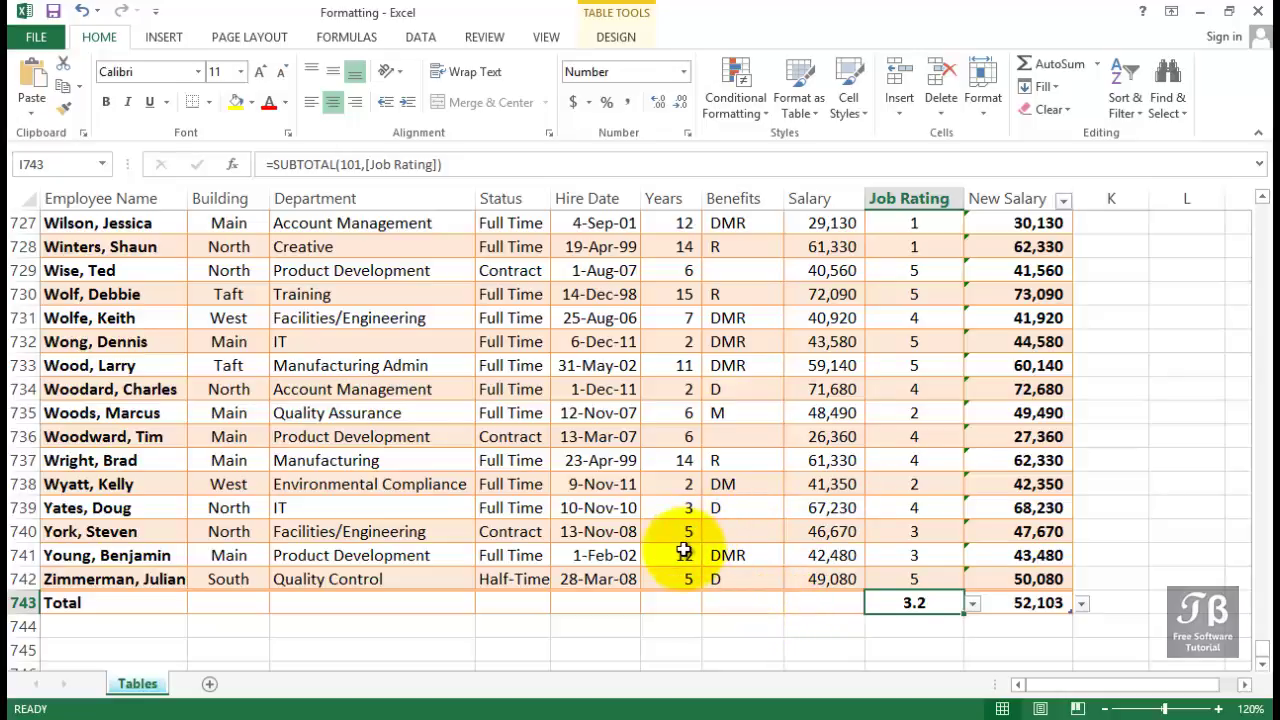
# Turn off the table's total row and enter a new employee's name in A743, directly below the last record
pyautogui.click(619, 42)
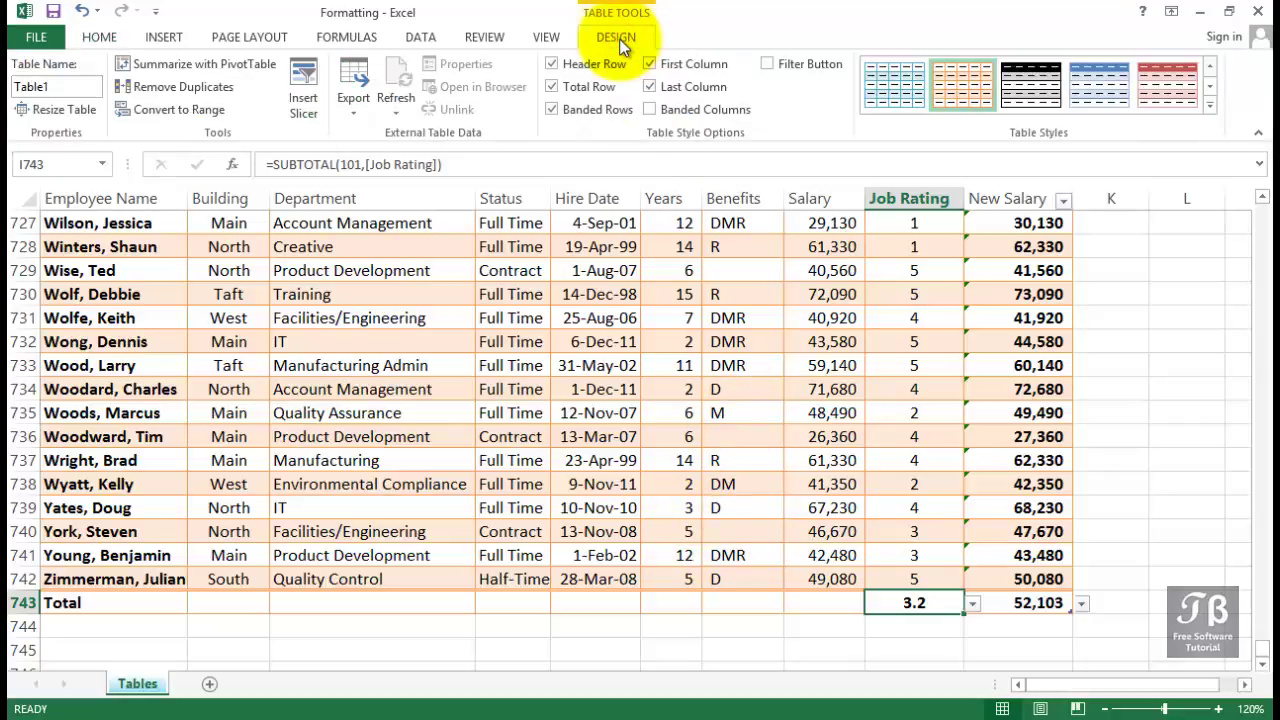
pyautogui.click(576, 88)
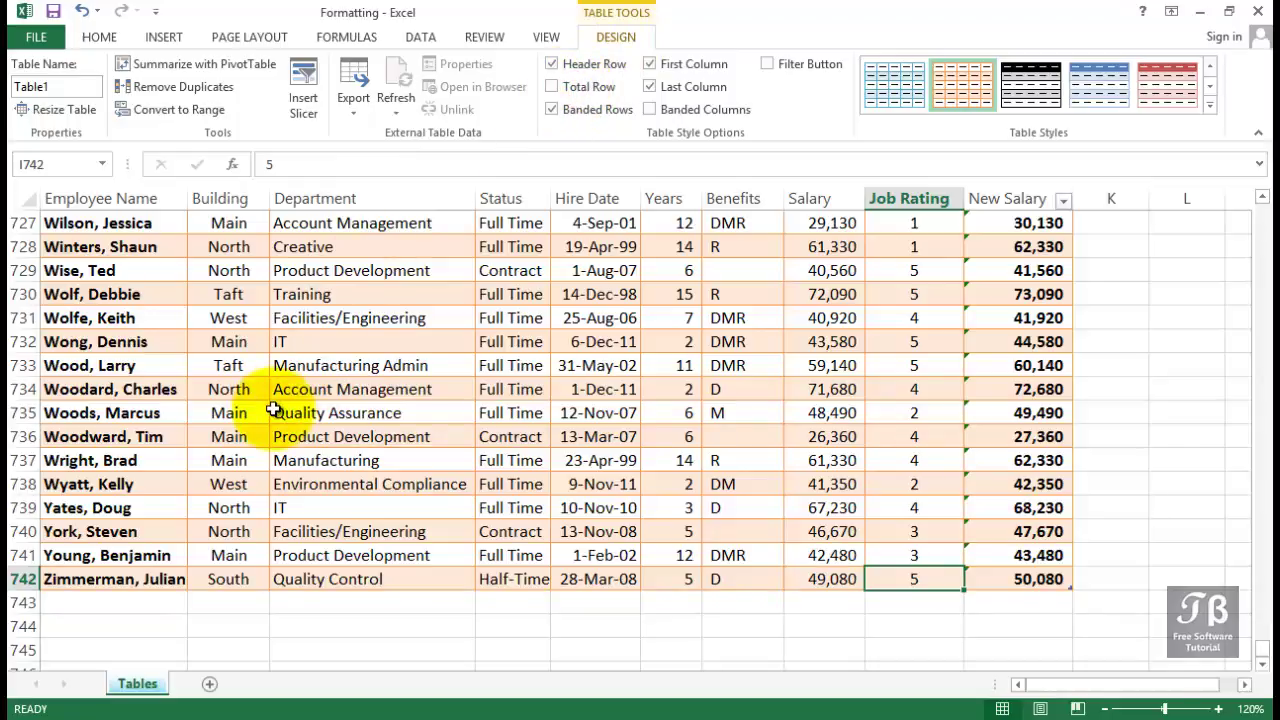
pyautogui.click(87, 598)
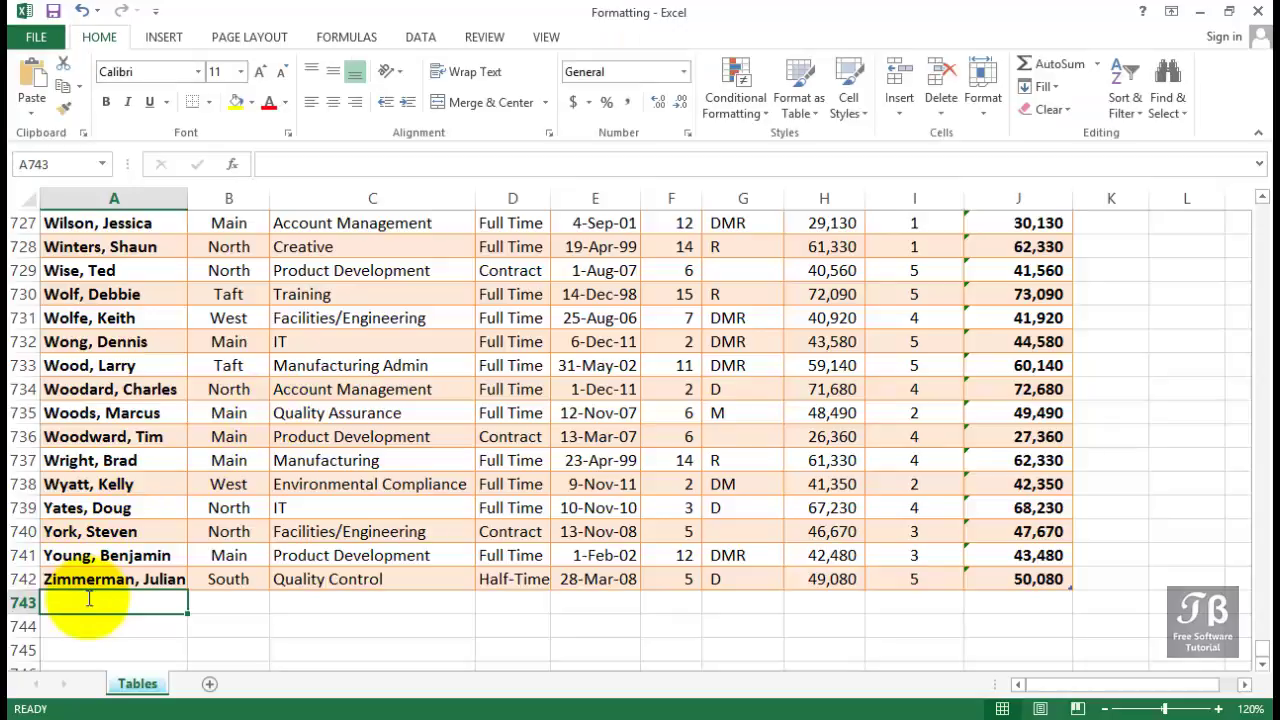
pyautogui.write('Smith')
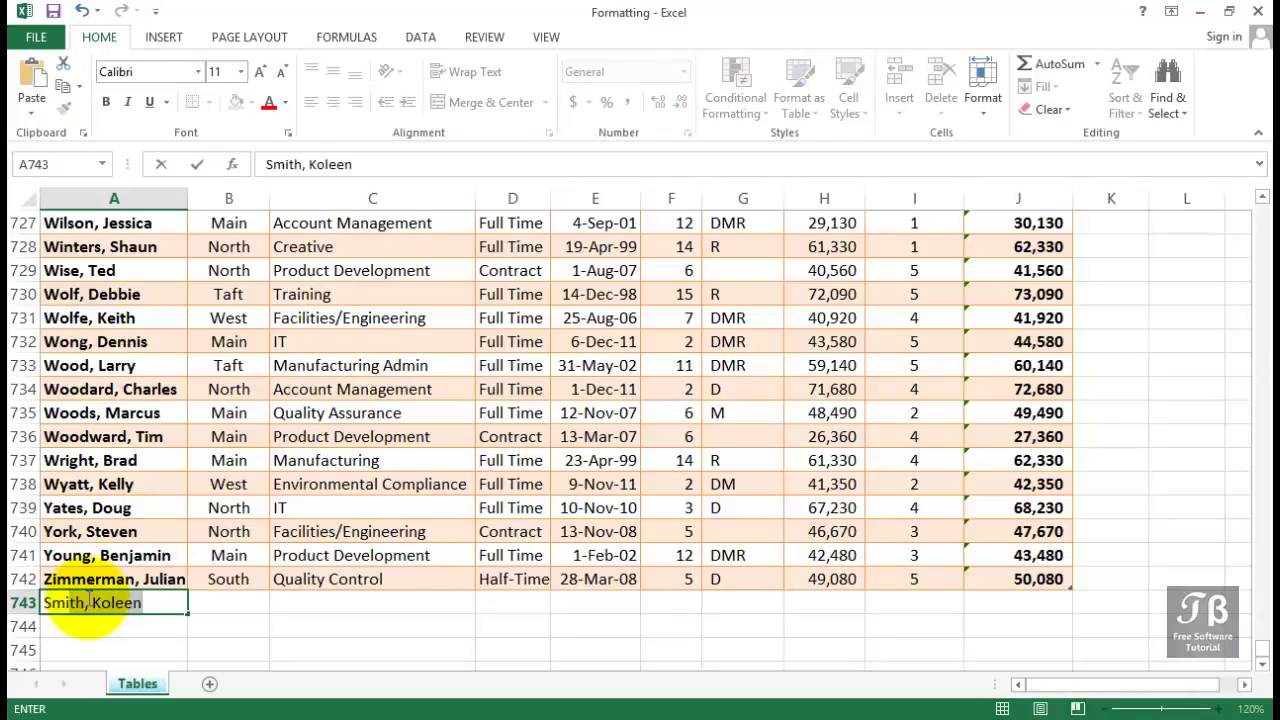
pyautogui.write(', Joe')
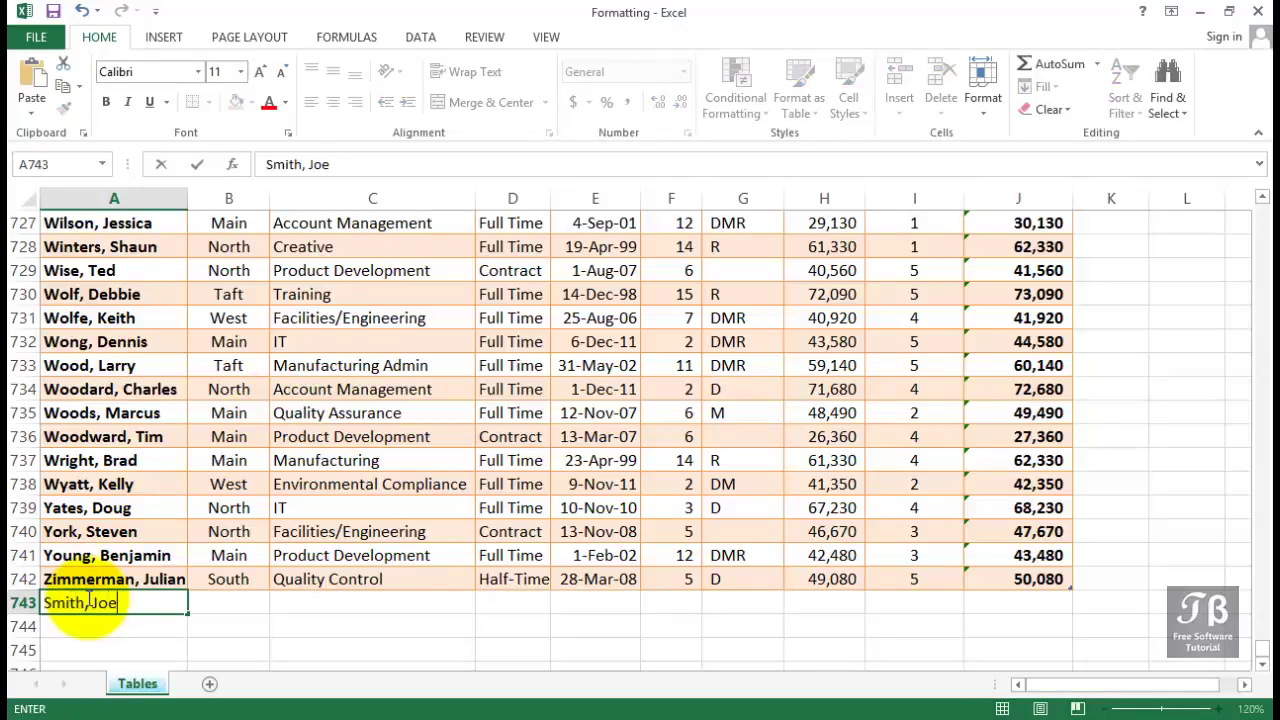
pyautogui.press('Return')
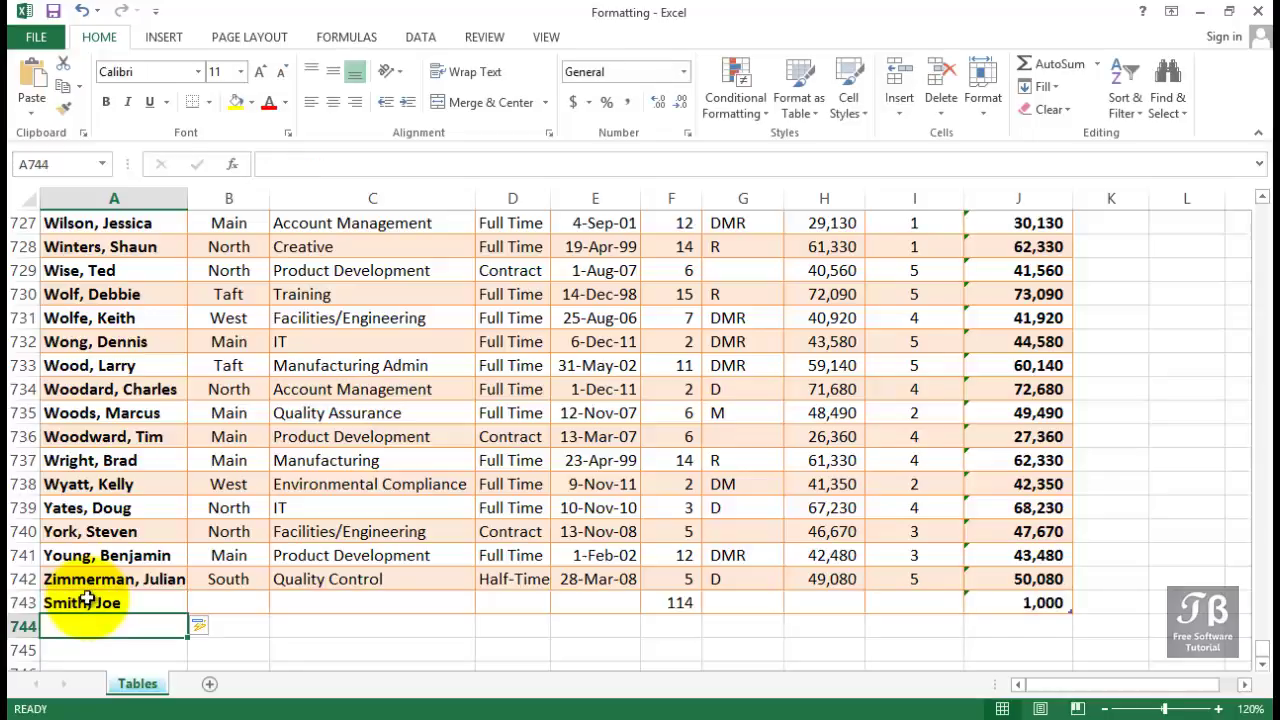
# Turn the employee table's total row back on beneath the newly added record
pyautogui.click(462, 413)
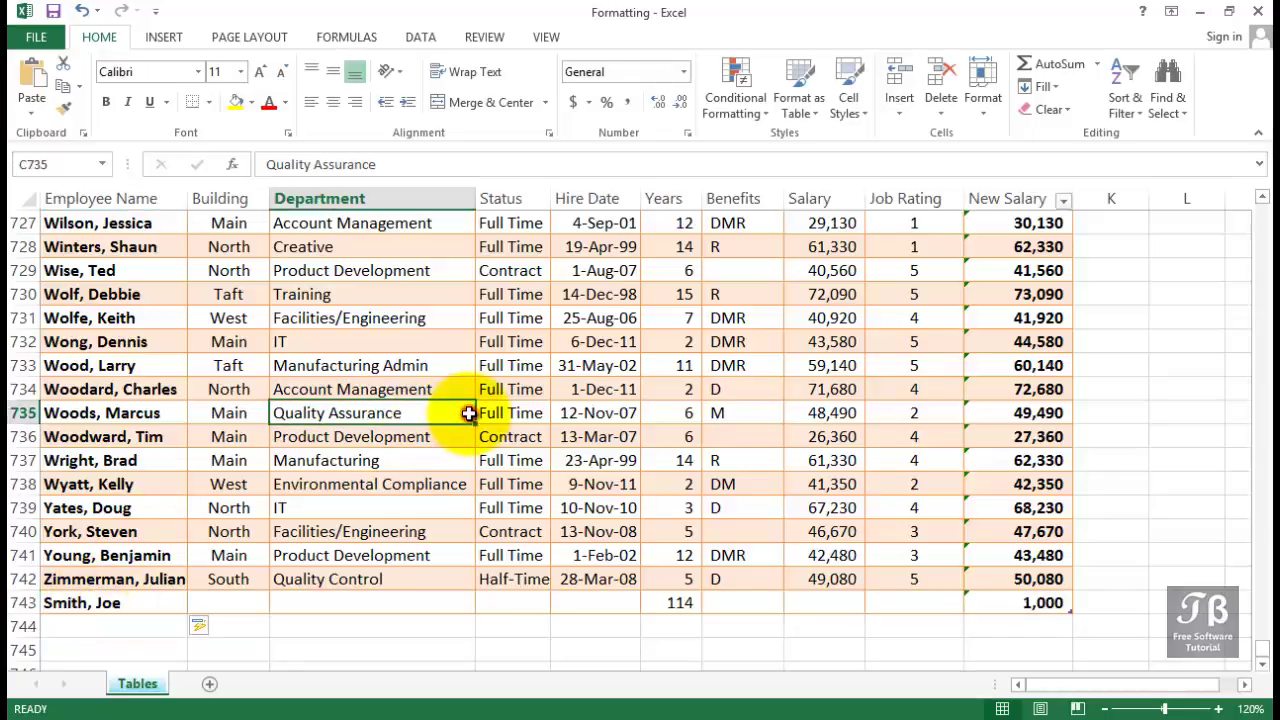
pyautogui.click(622, 38)
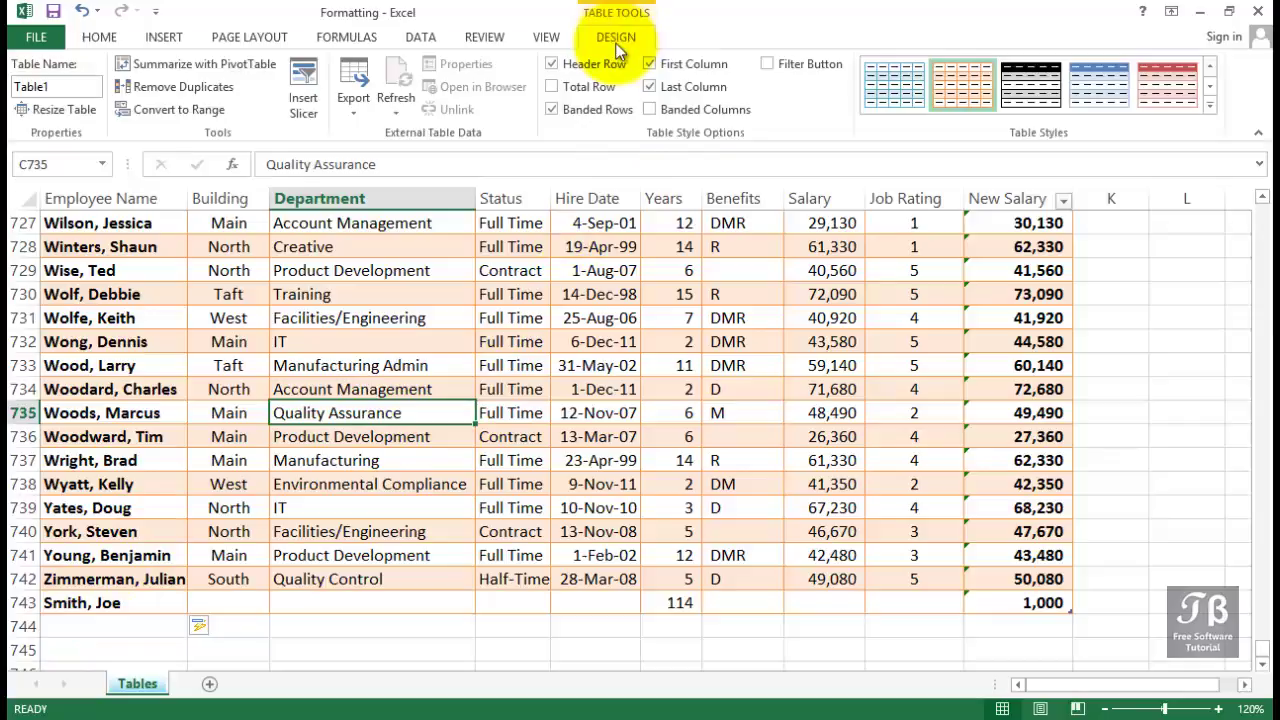
pyautogui.click(575, 86)
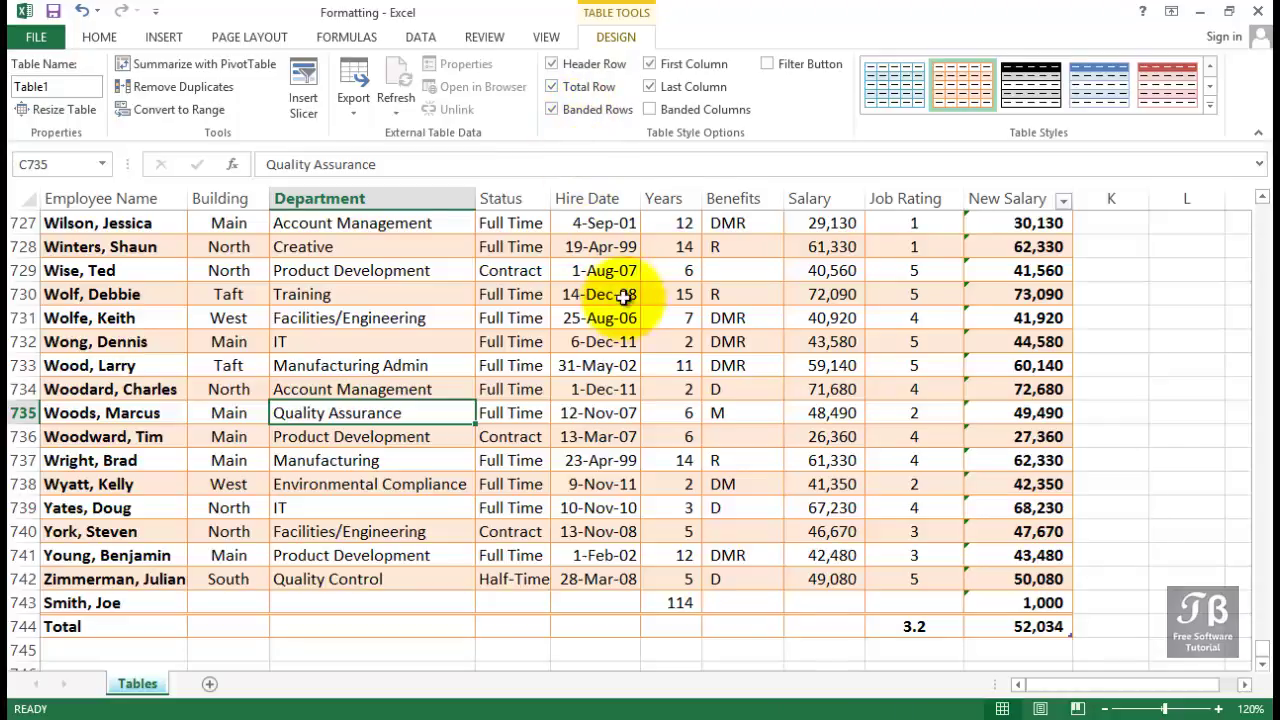
# Change the employee table's style to the aqua banded style with a solid aqua header
pyautogui.scroll(6, 860, 362)
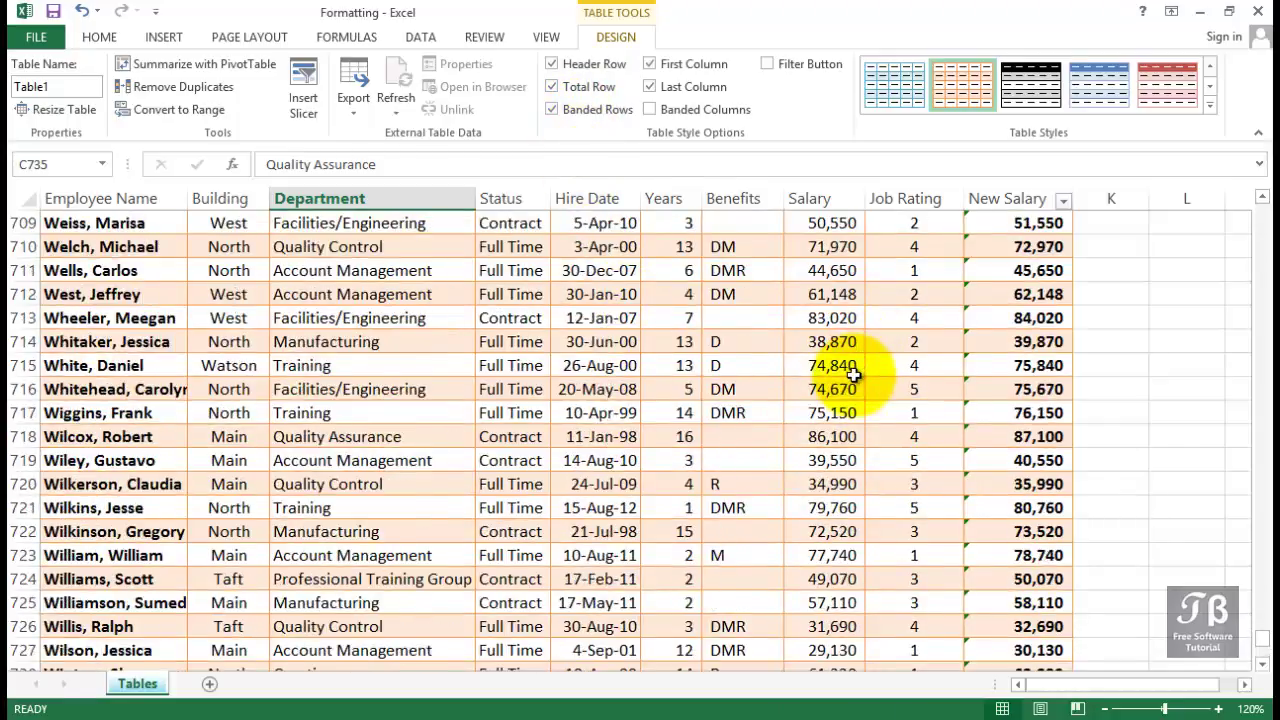
pyautogui.scroll(1, 853, 374)
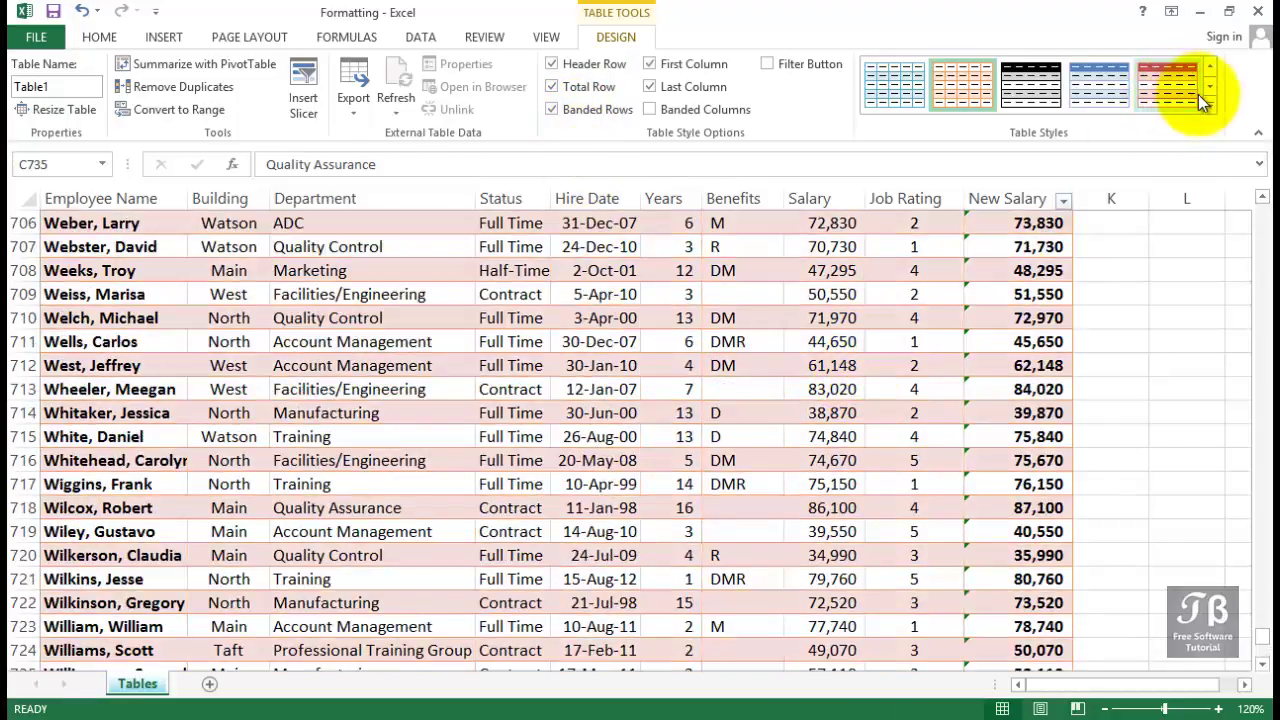
pyautogui.click(1208, 88)
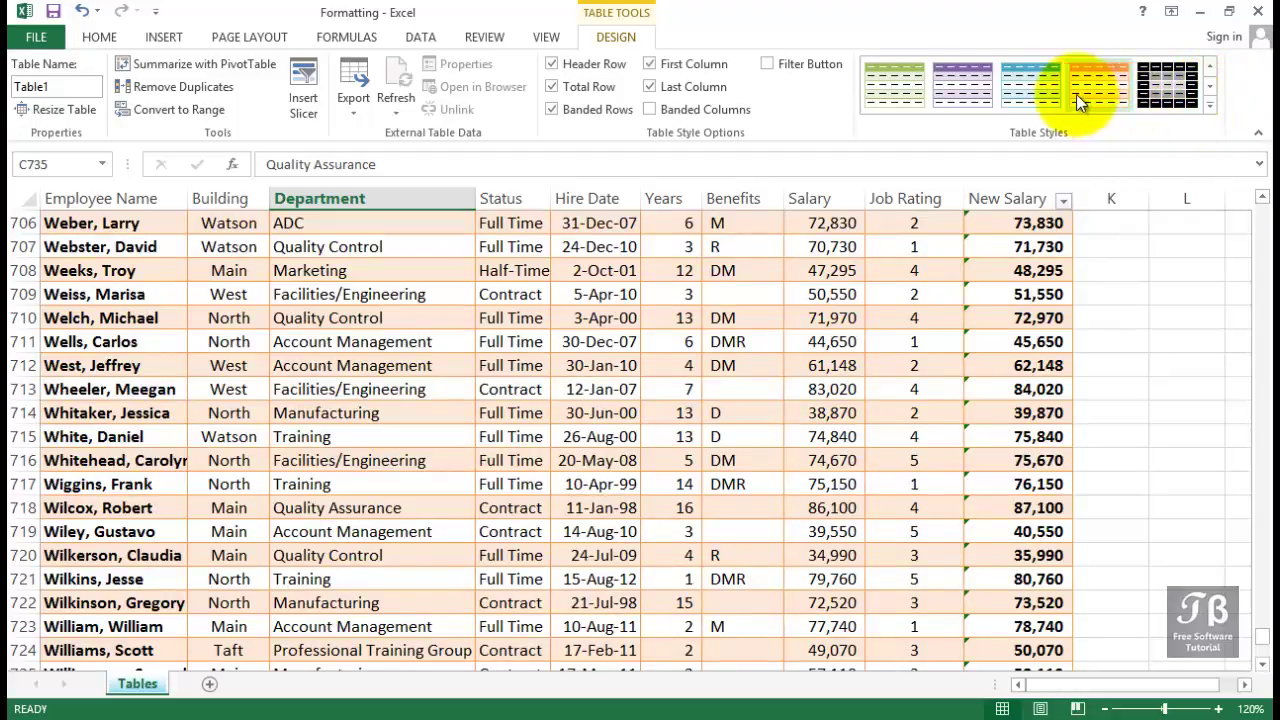
pyautogui.click(1028, 94)
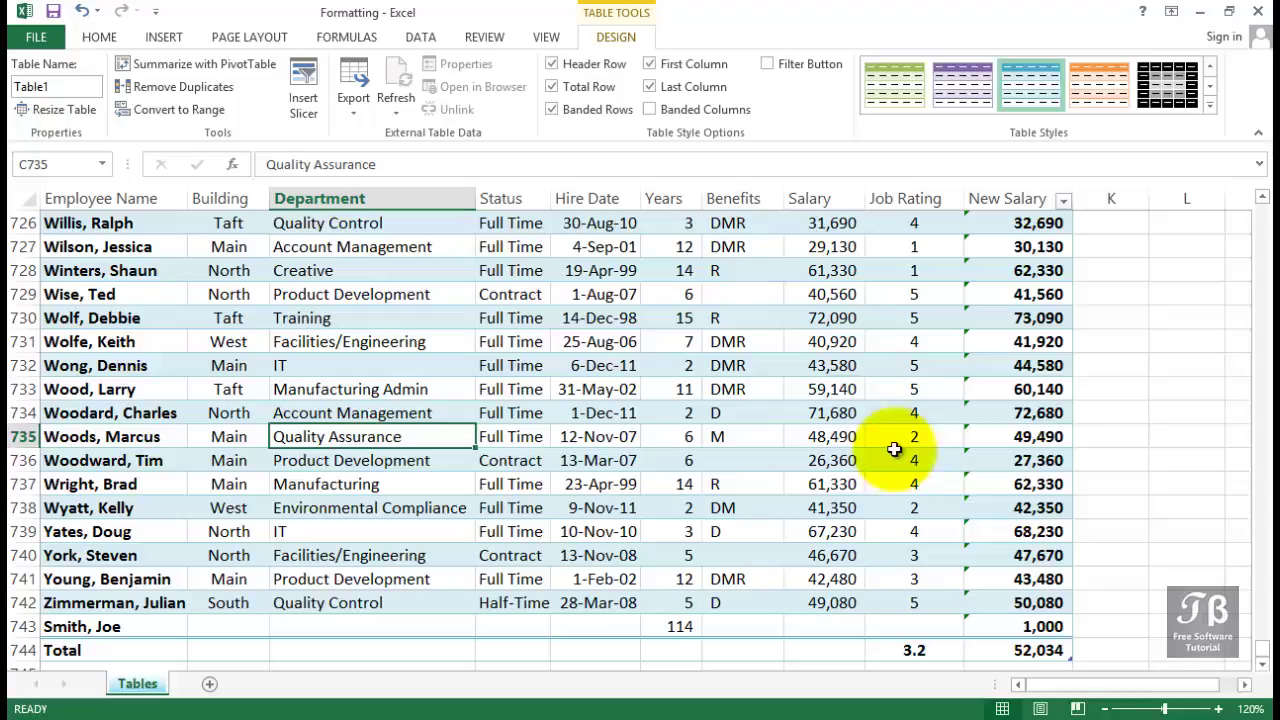
# Convert the employee table to a normal range
pyautogui.moveTo(1261, 642); pyautogui.dragTo(1249, 190)
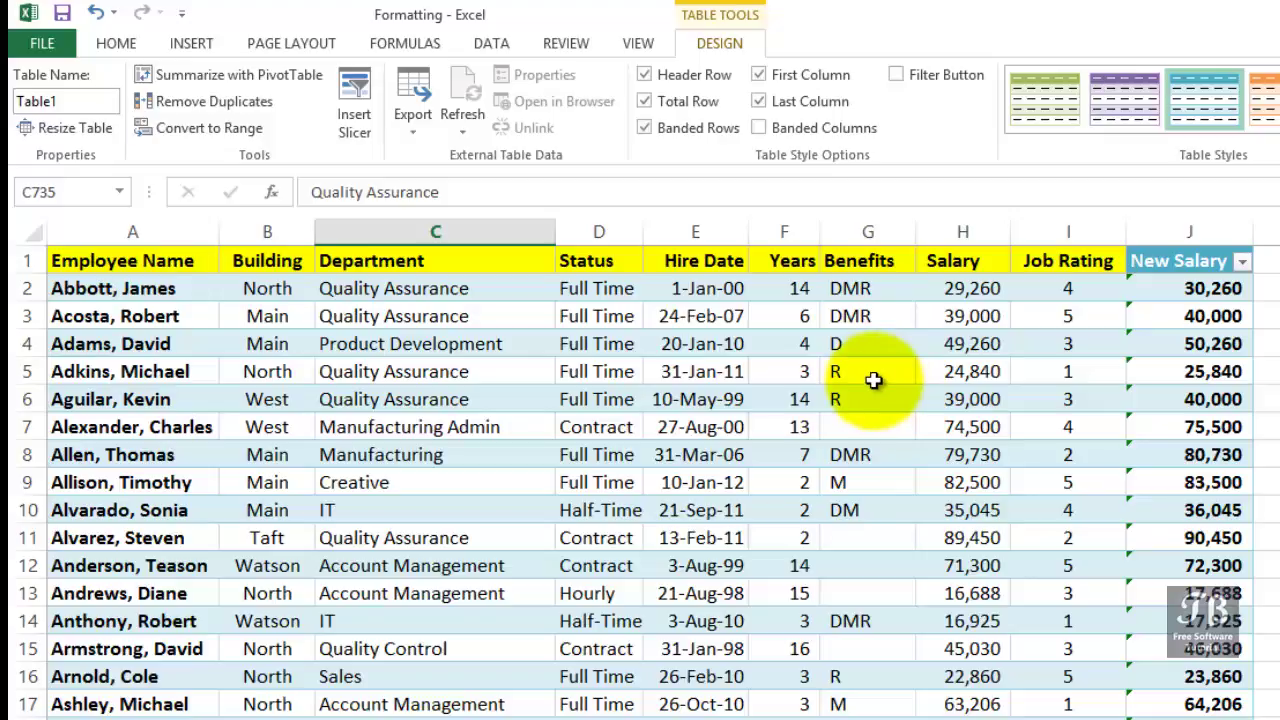
pyautogui.click(873, 380)
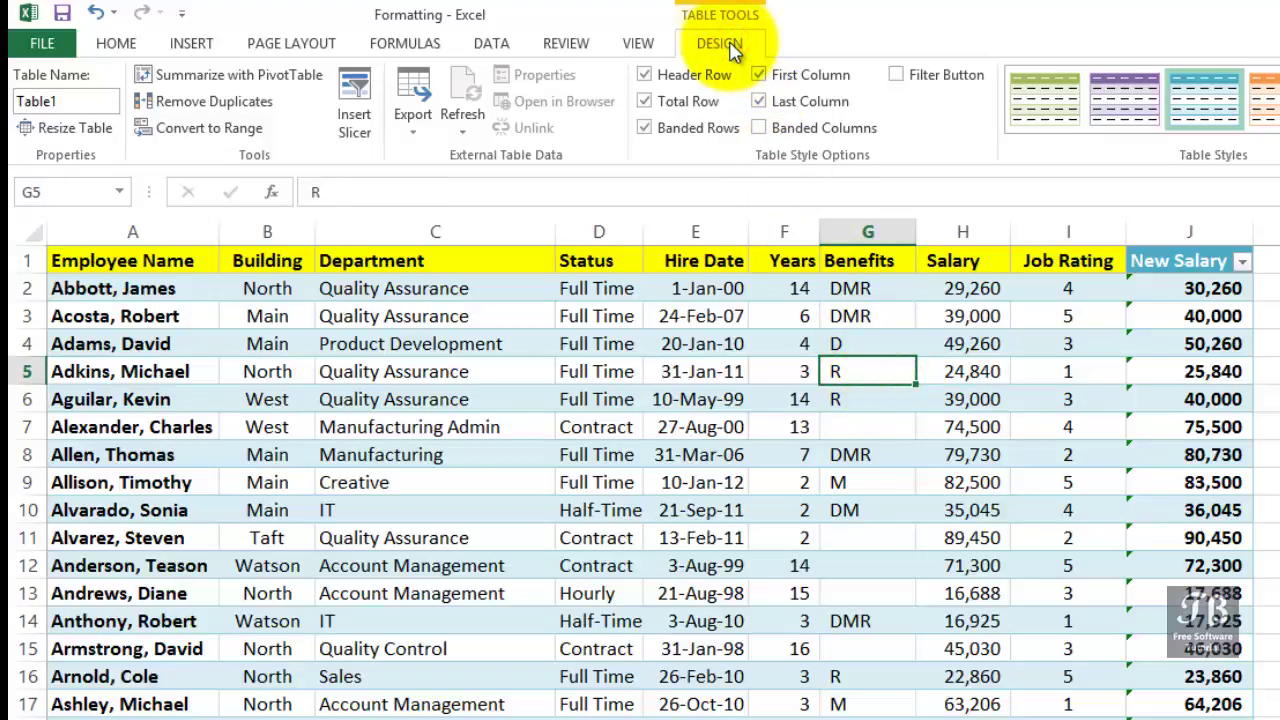
pyautogui.click(247, 131)
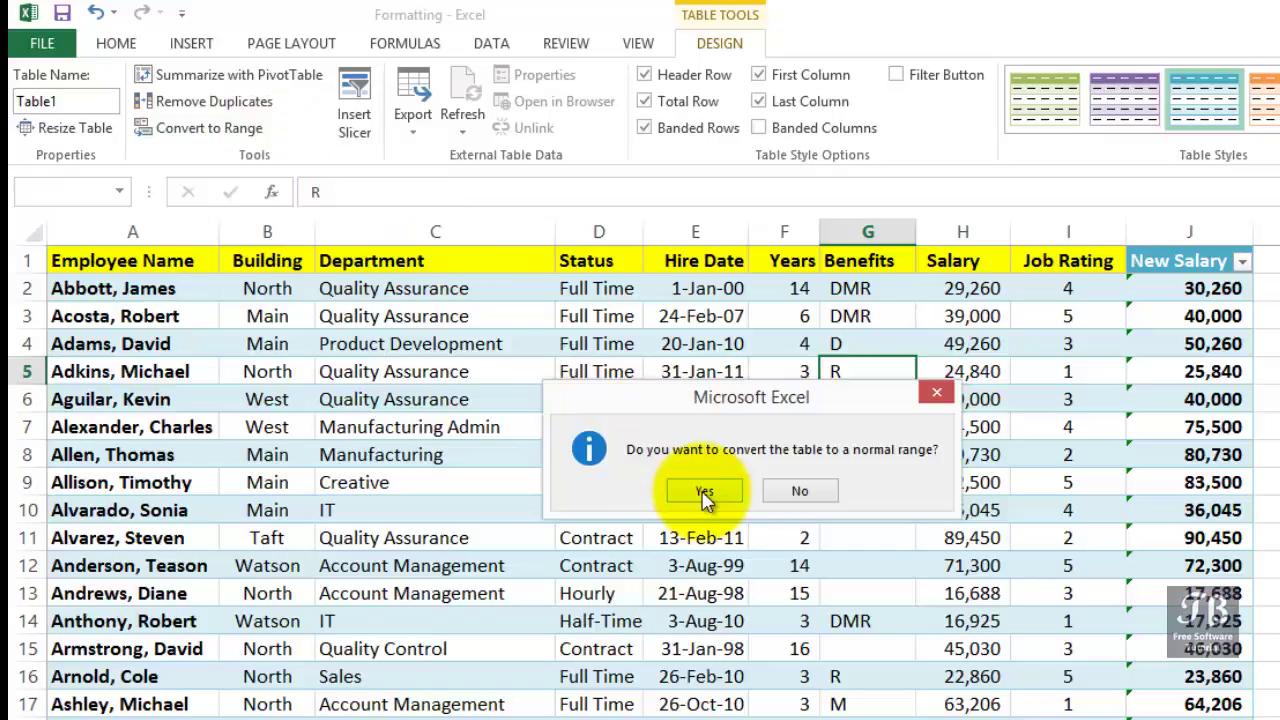
pyautogui.click(705, 492)
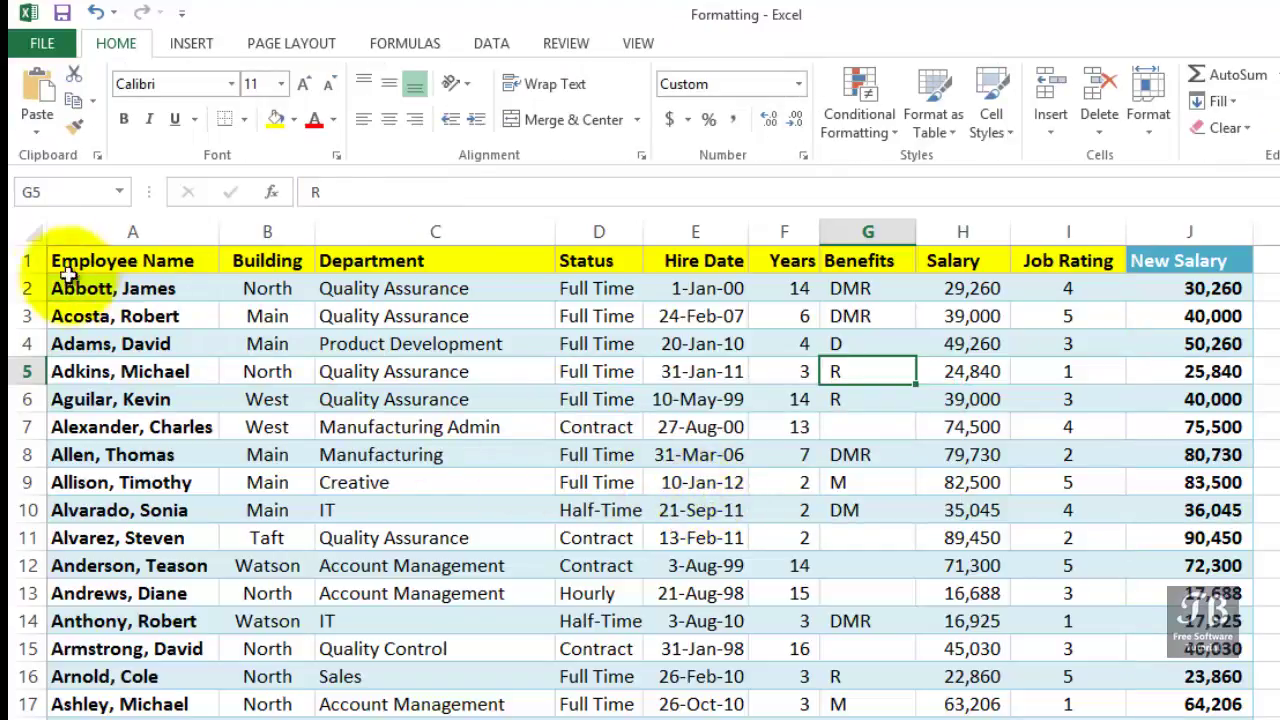
# Remove the fill color from every cell of the worksheet
pyautogui.click(32, 233)
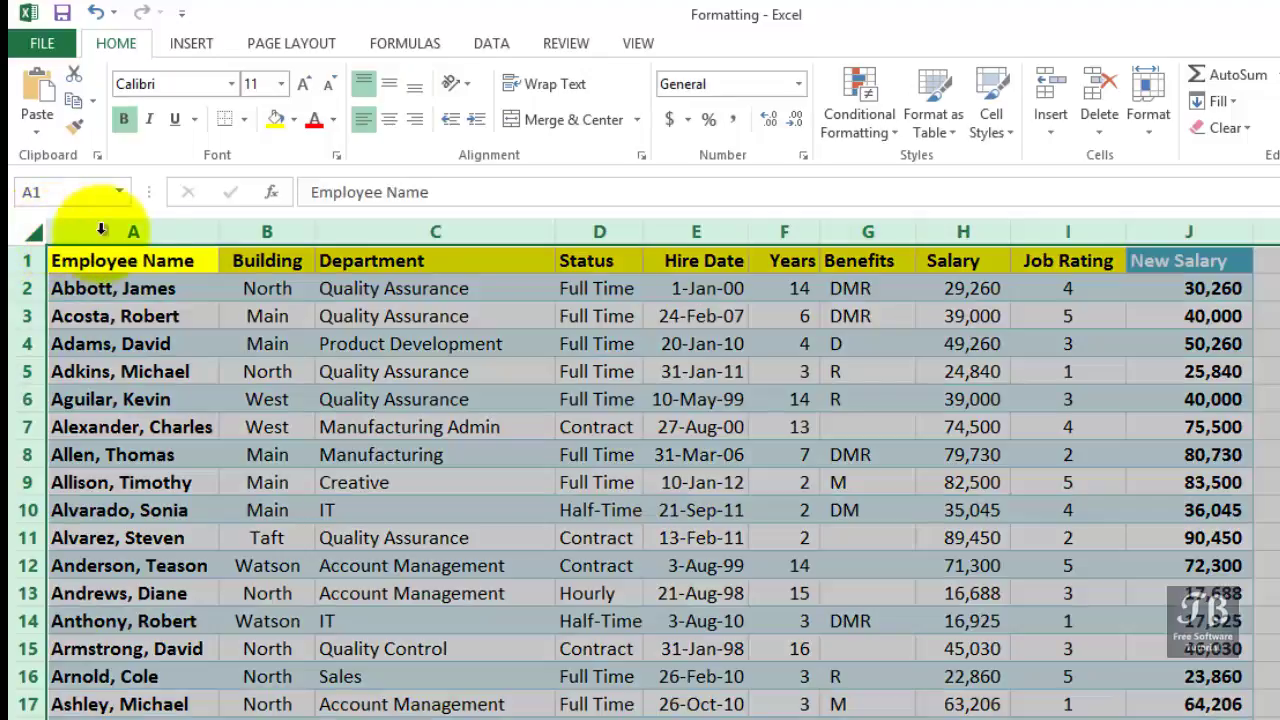
pyautogui.click(294, 120)
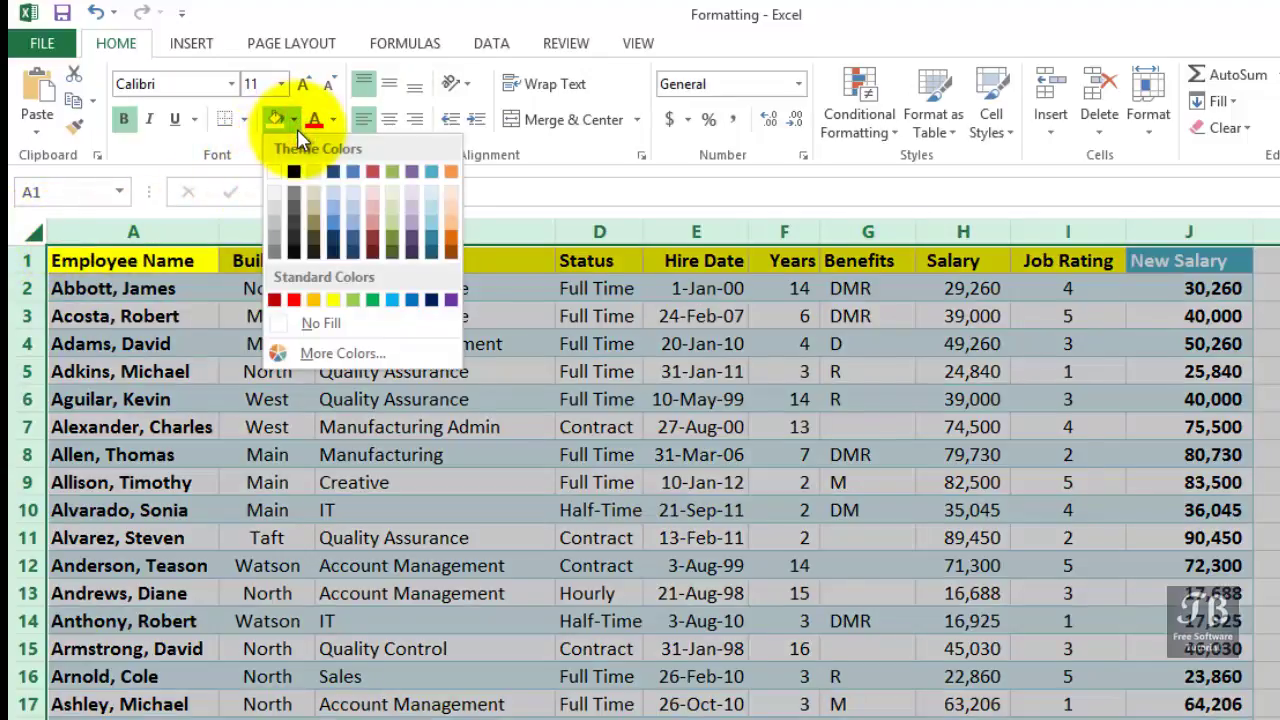
pyautogui.click(322, 321)
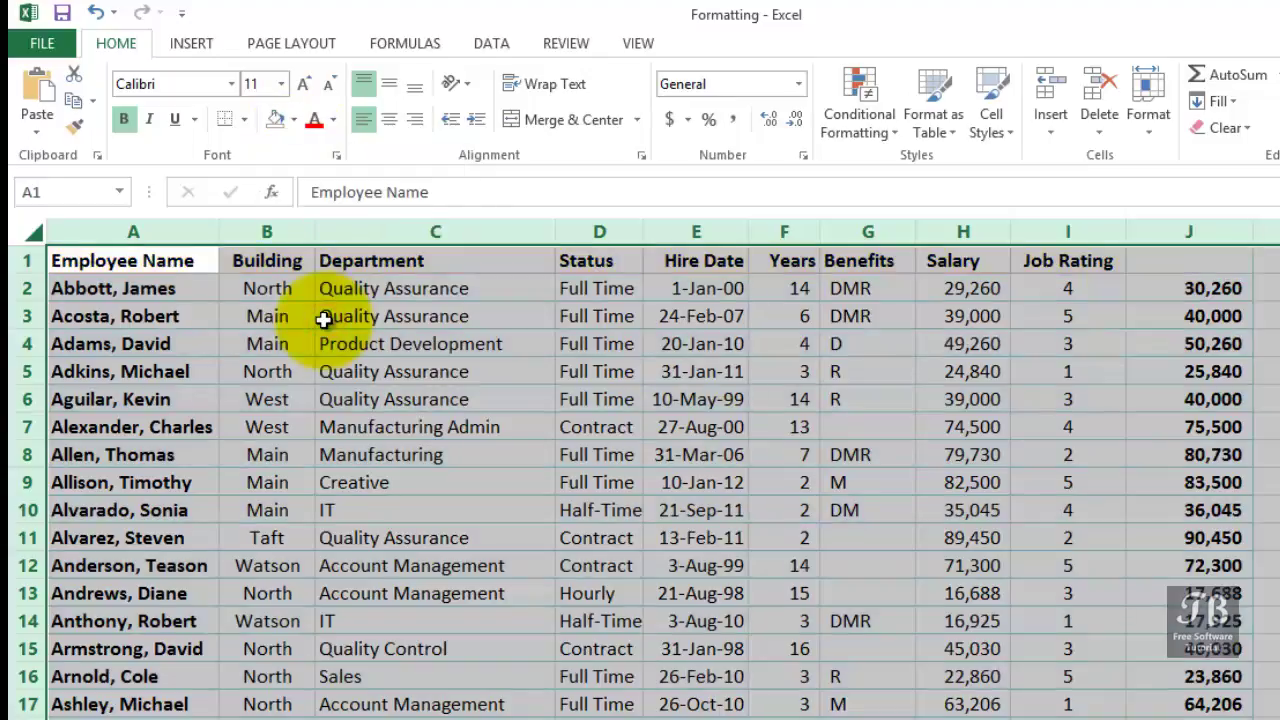
pyautogui.click(323, 319)
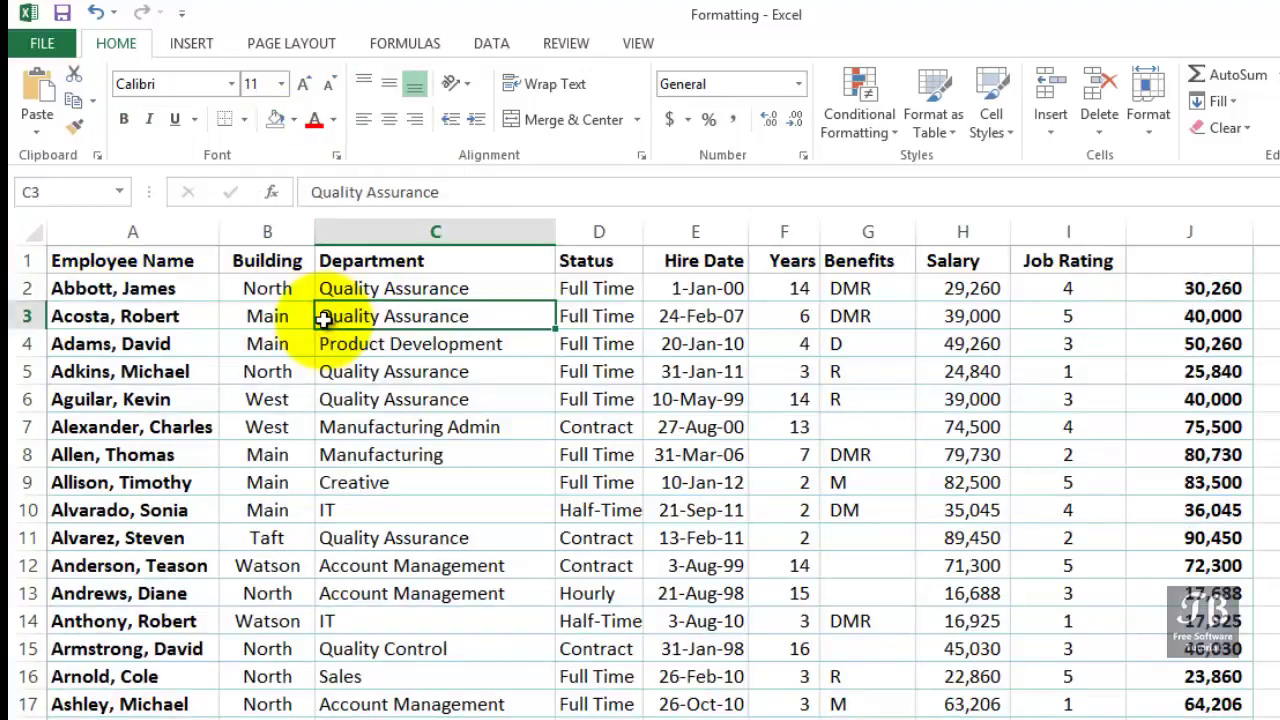
# Look through the employee records to check which formatting remains after the fill removal
pyautogui.scroll(-1, 323, 319)
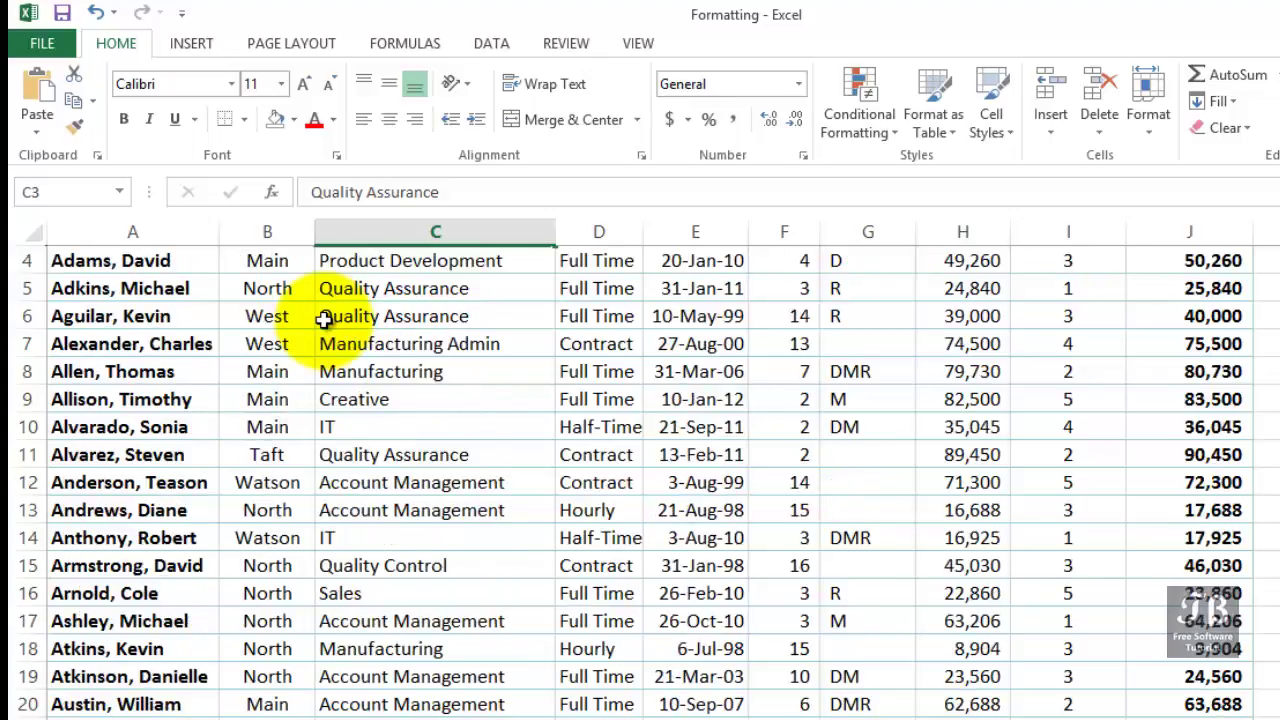
pyautogui.scroll(-4, 323, 319)
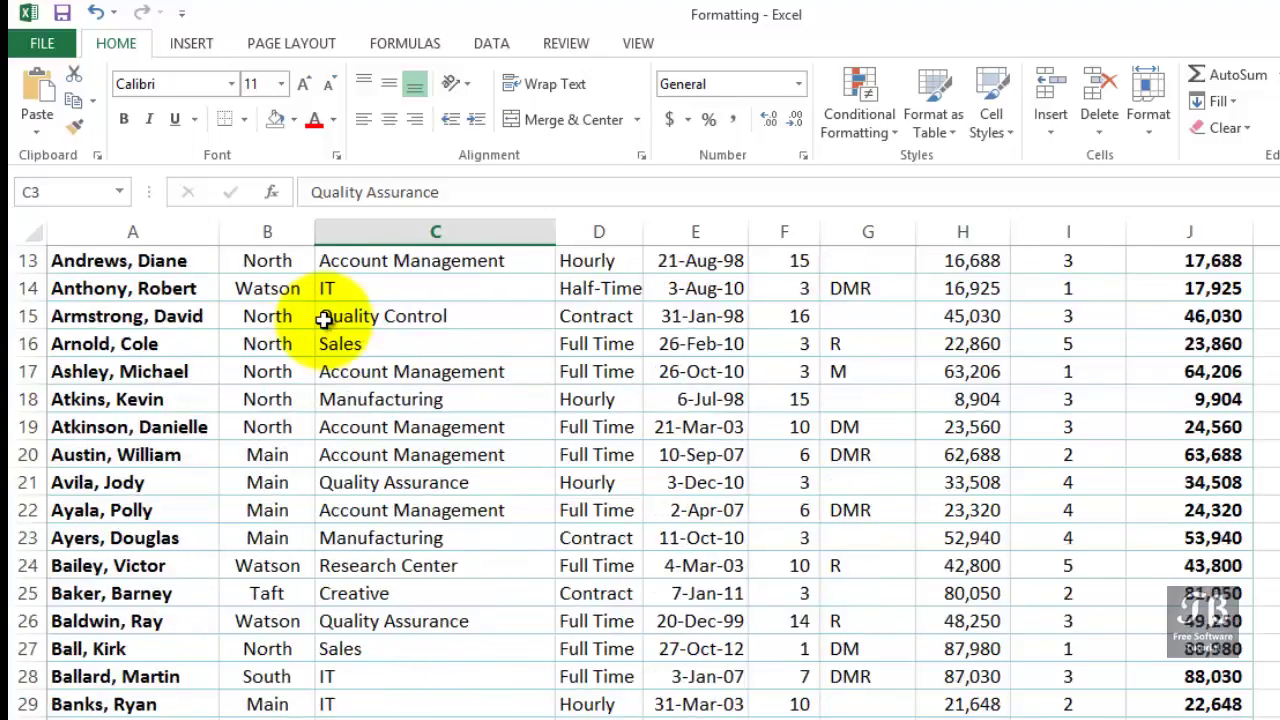
pyautogui.scroll(-4, 323, 319)
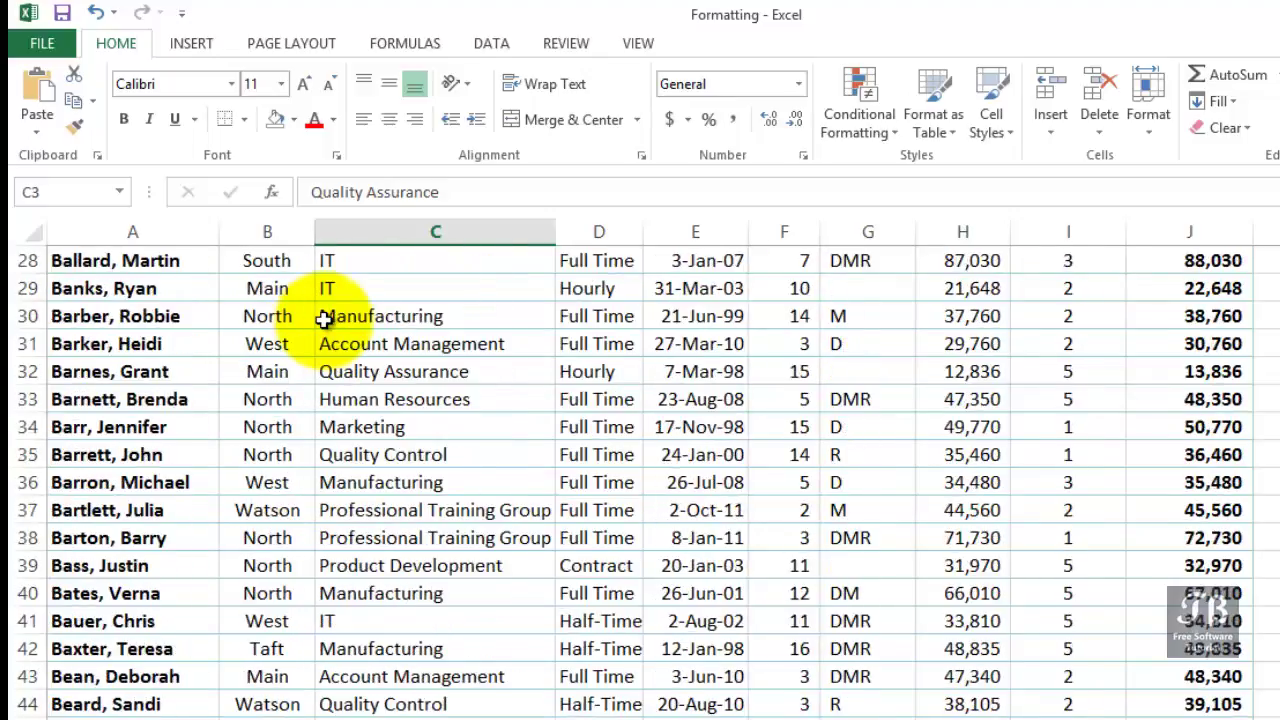
pyautogui.scroll(-4, 323, 319)
pyautogui.scroll(-3, 334, 360)
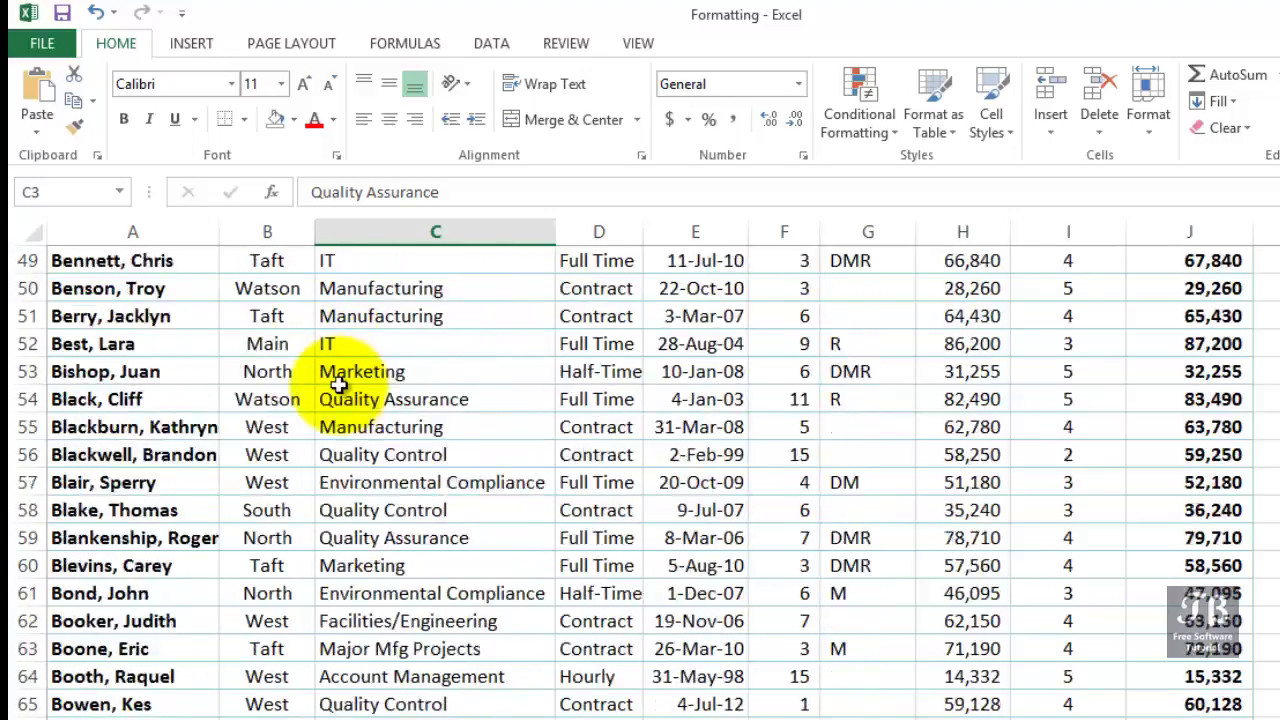
pyautogui.scroll(-2, 339, 385)
pyautogui.scroll(9, 338, 380)
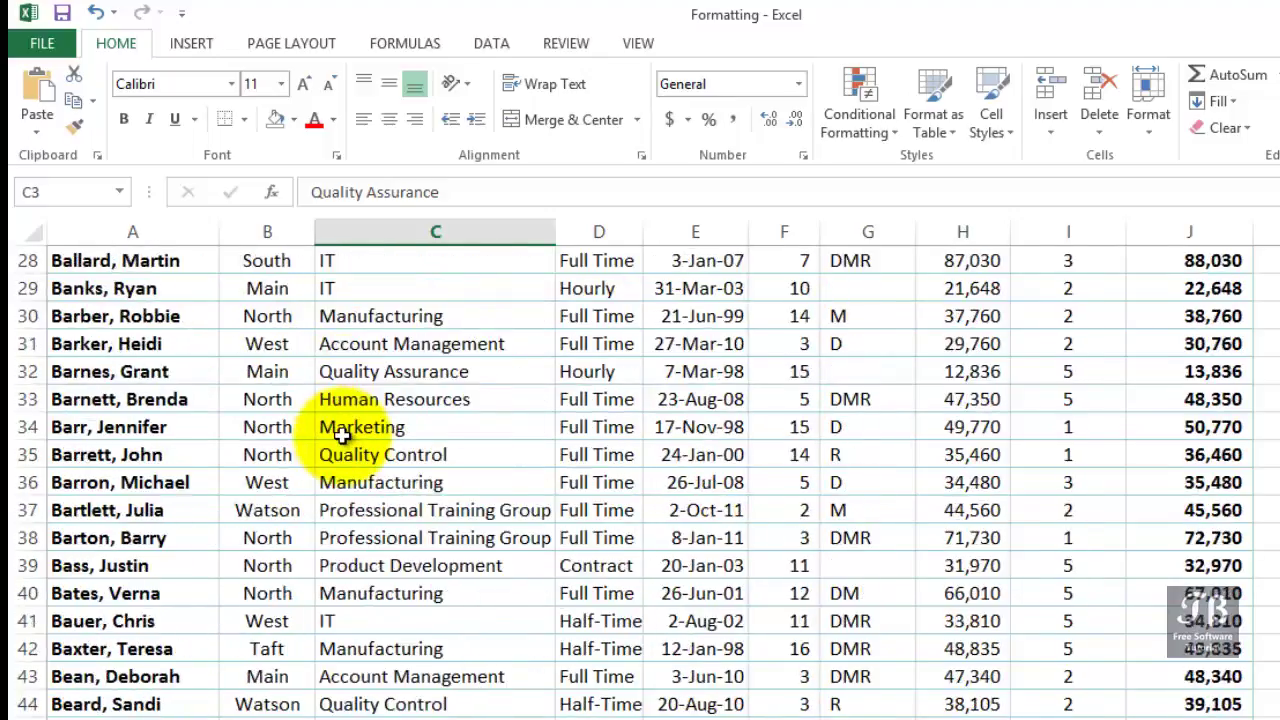